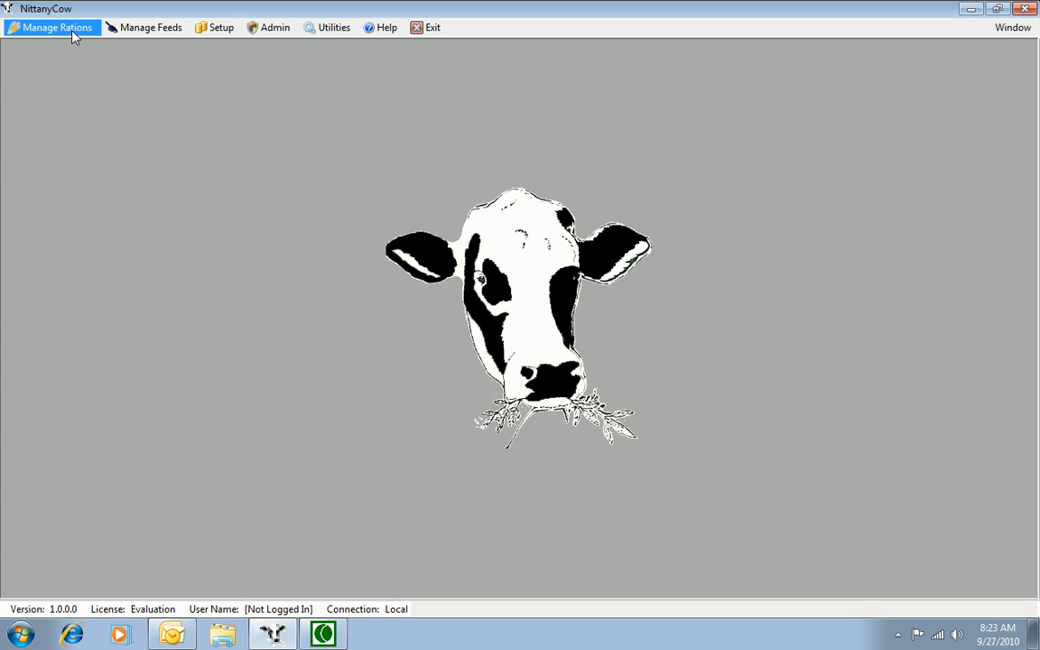
Add a new ration catalog named "Tutorial 1" with the description "Demo for Tutorial"
{"action": "left_click", "coordinate": [74, 35]}
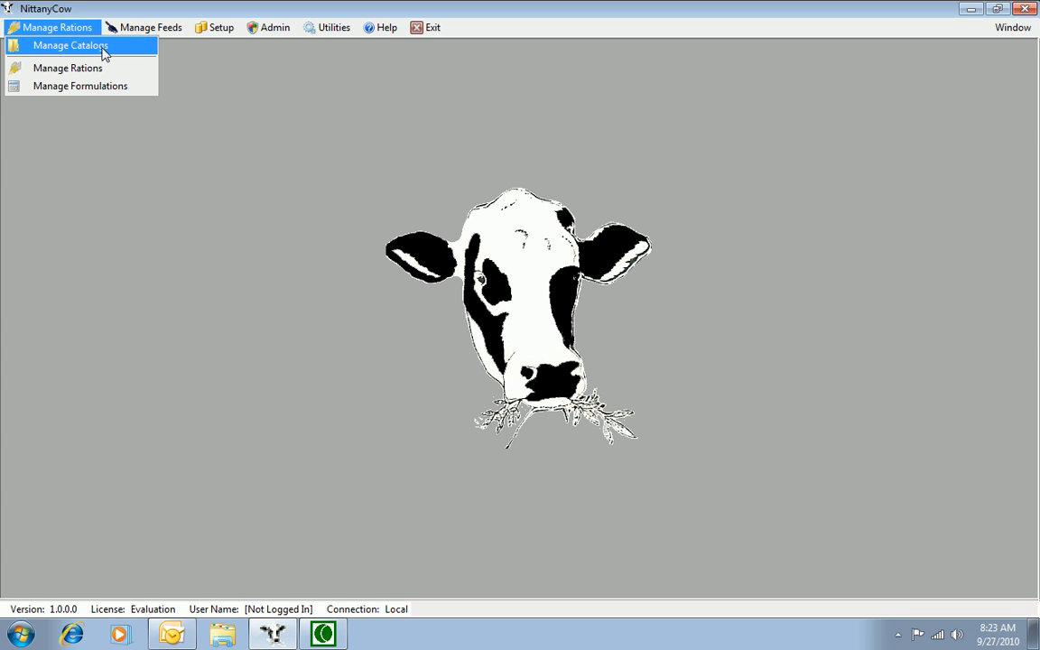
{"action": "left_click", "coordinate": [101, 47]}
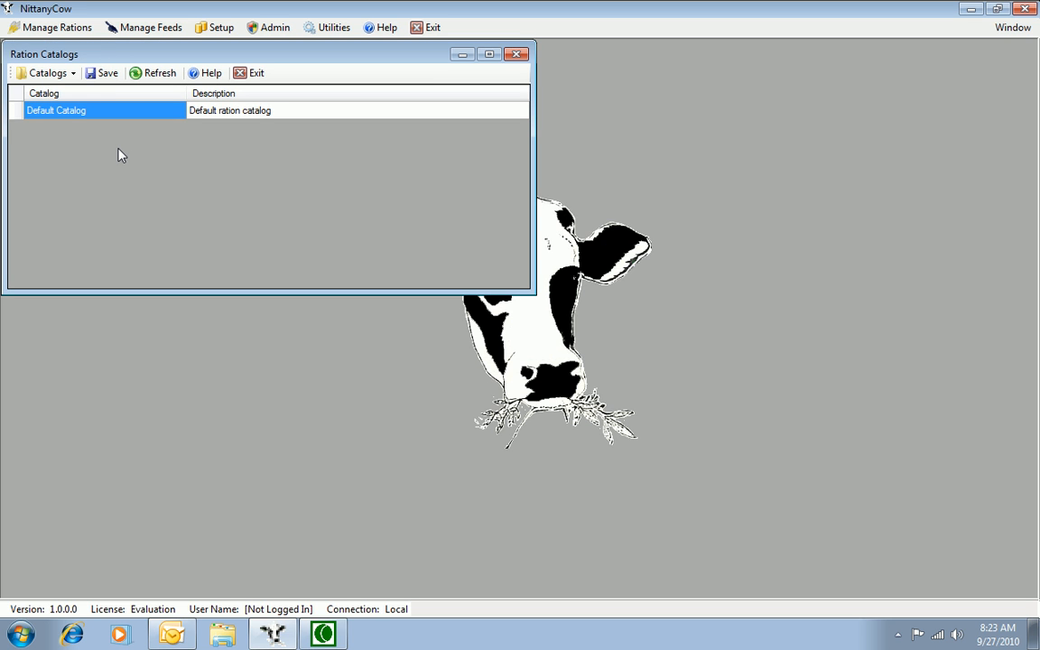
{"action": "left_click", "coordinate": [48, 73]}
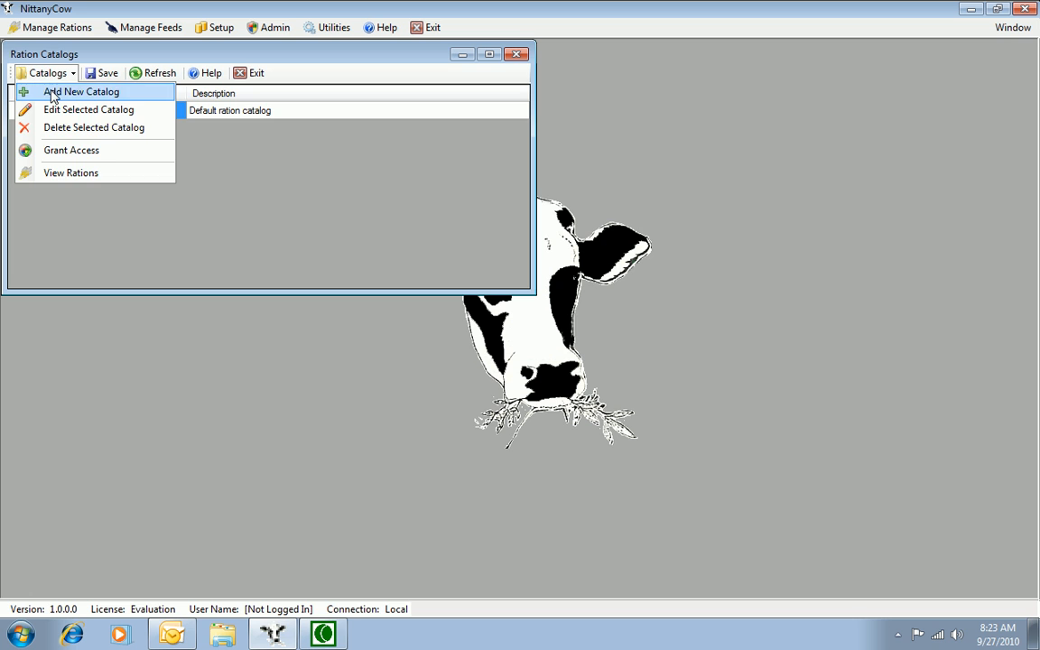
{"action": "left_click", "coordinate": [54, 91]}
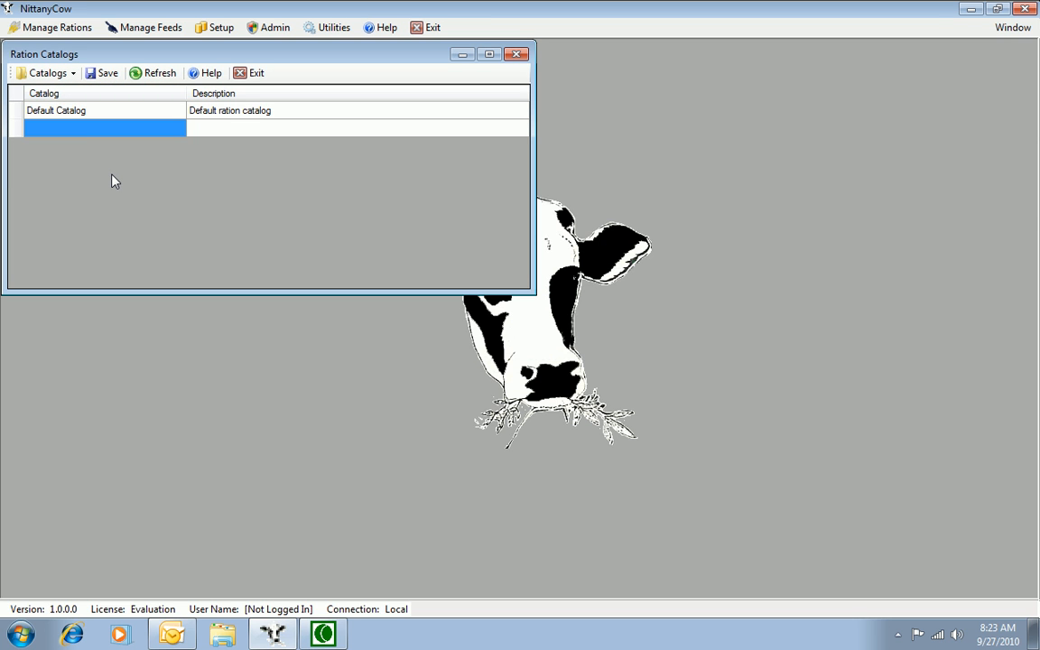
{"action": "left_click", "coordinate": [105, 128]}
{"action": "type", "text": "Tuto"}
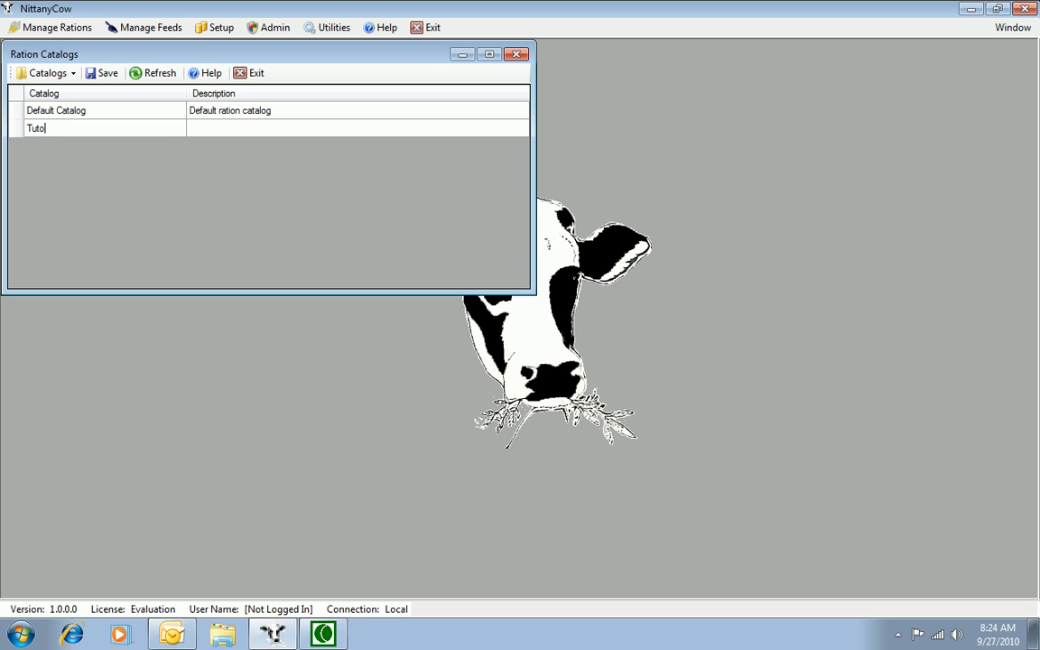
{"action": "type", "text": "rial 1"}
{"action": "key", "text": "Tab"}
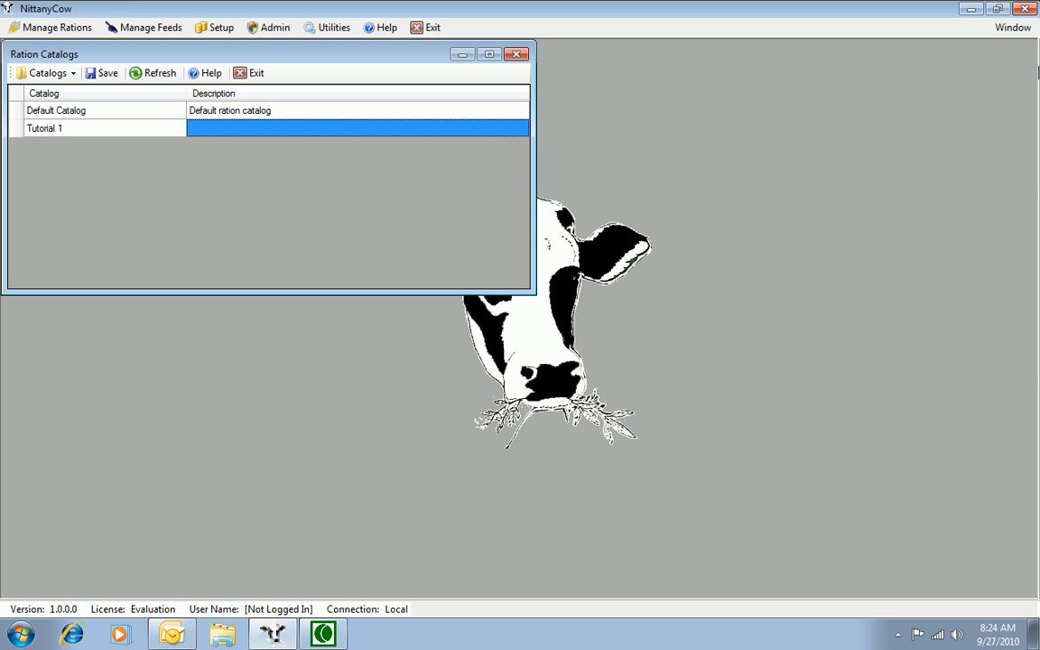
{"action": "type", "text": "Demo for Tutorial"}
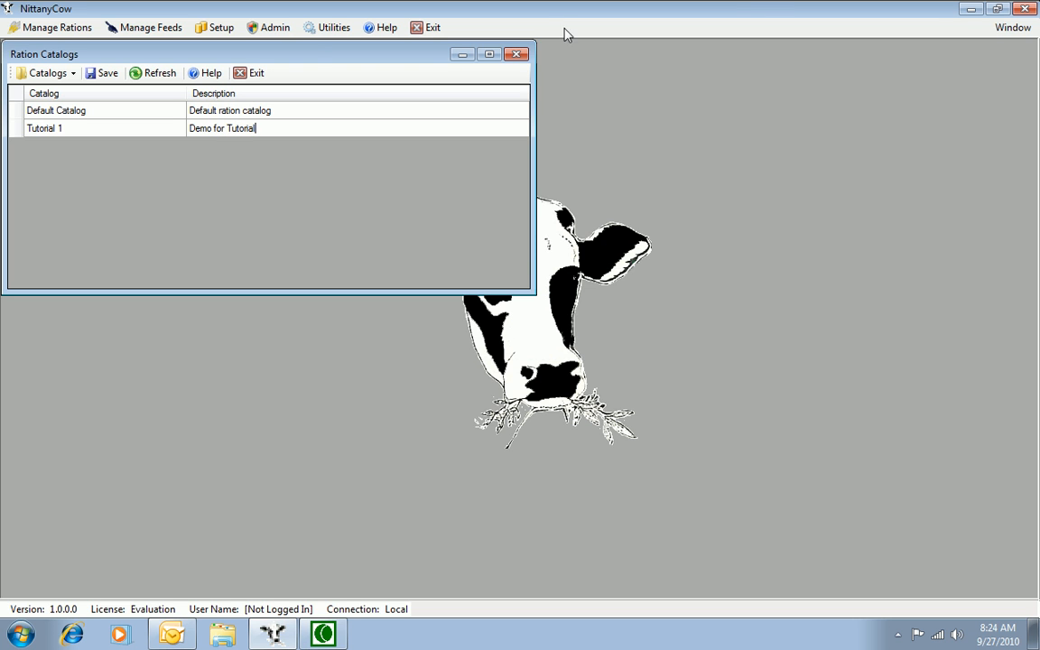
Save the ration catalog changes and close the catalog list
{"action": "left_click", "coordinate": [103, 73]}
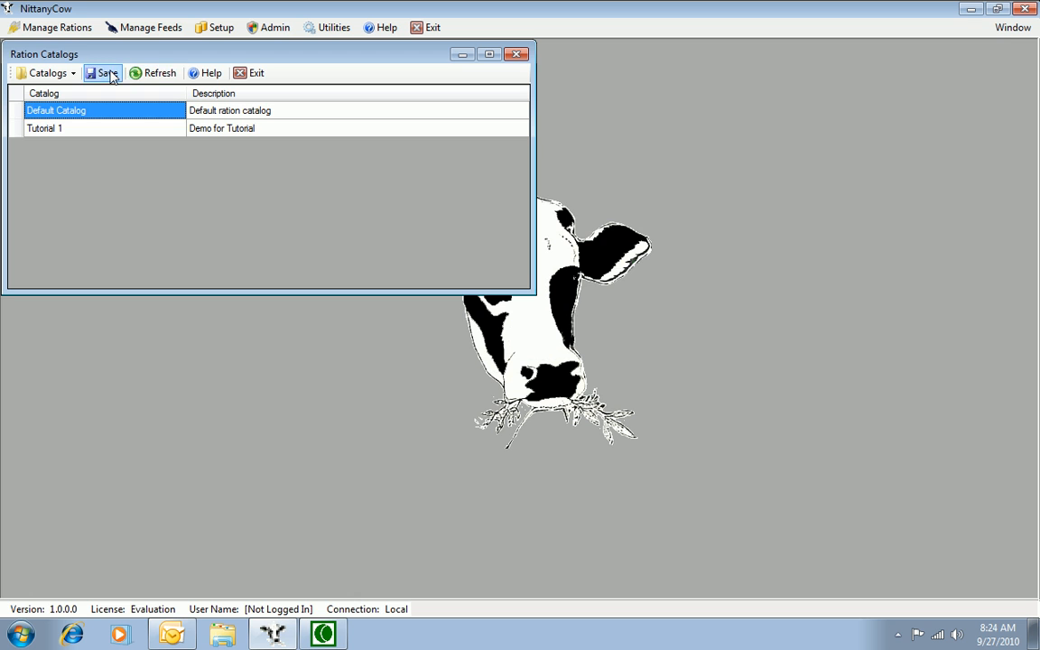
{"action": "left_click", "coordinate": [250, 74]}
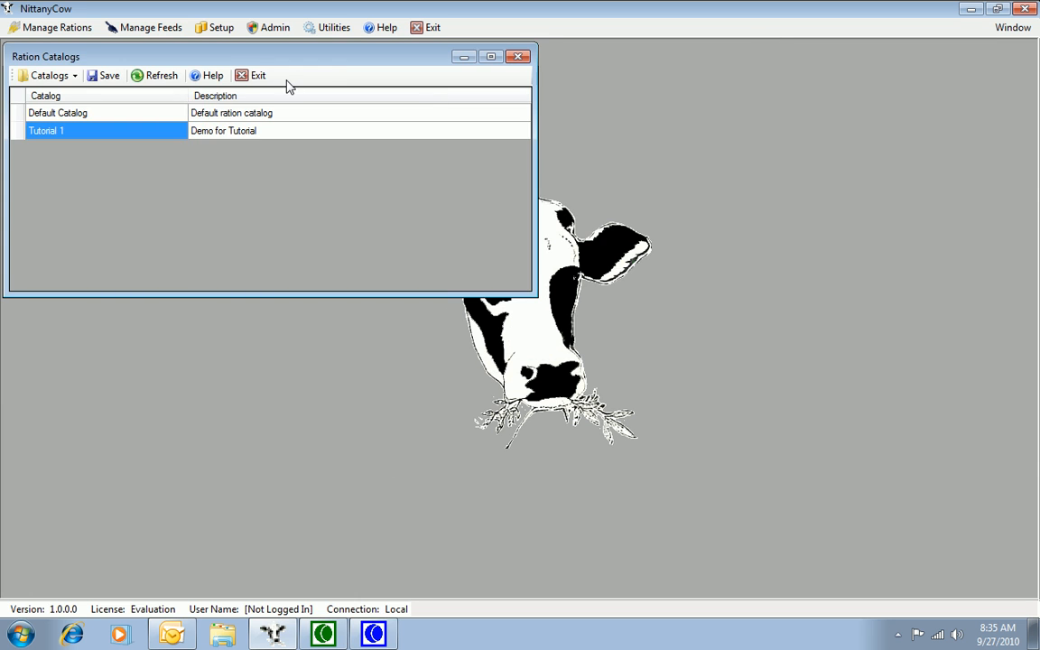
{"action": "left_click", "coordinate": [253, 74]}
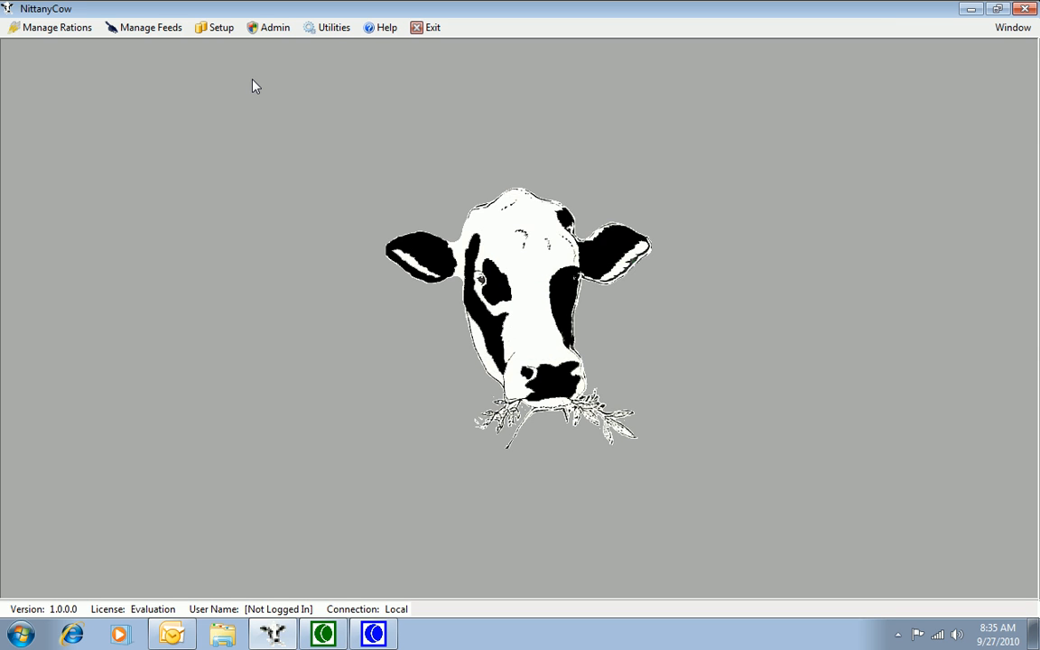
Create a new ration from the rations list and maximize its information window
{"action": "left_click", "coordinate": [81, 28]}
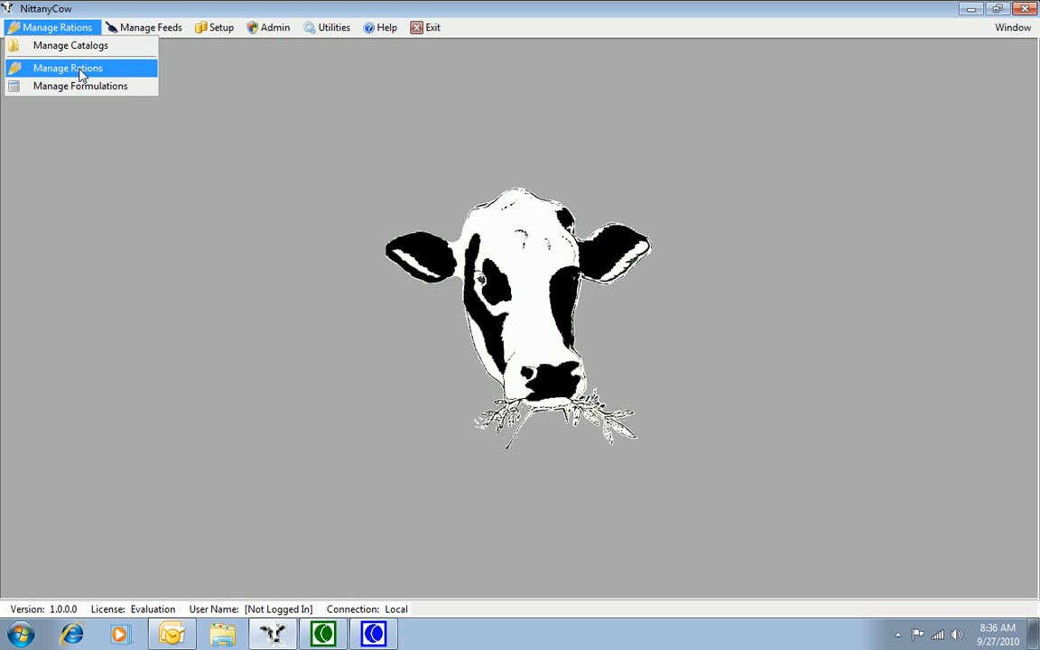
{"action": "left_click", "coordinate": [81, 72]}
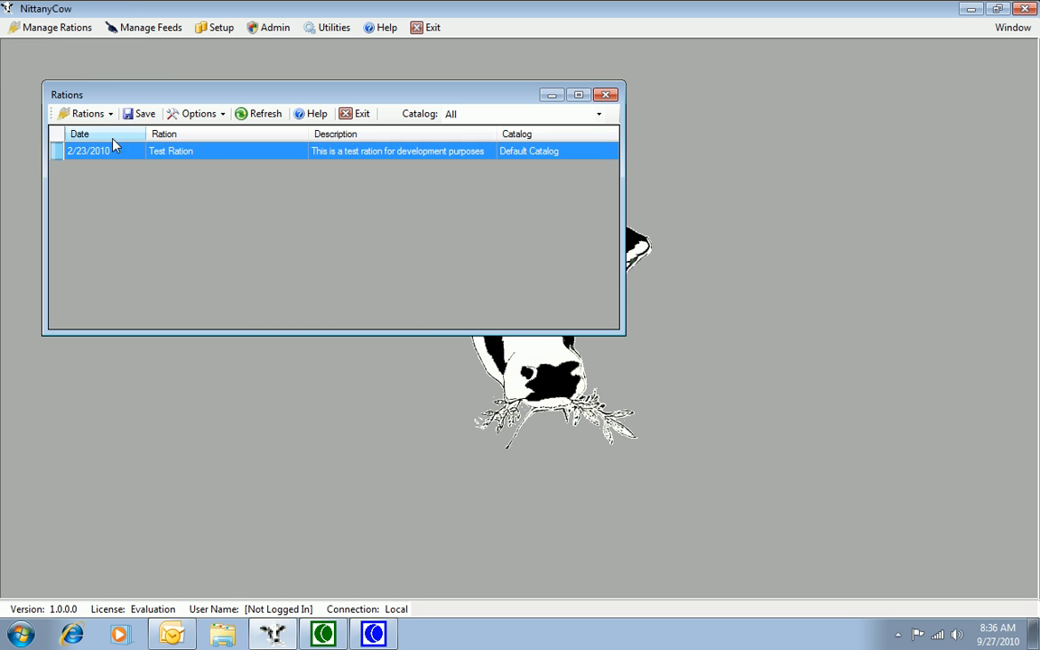
{"action": "left_click", "coordinate": [91, 121]}
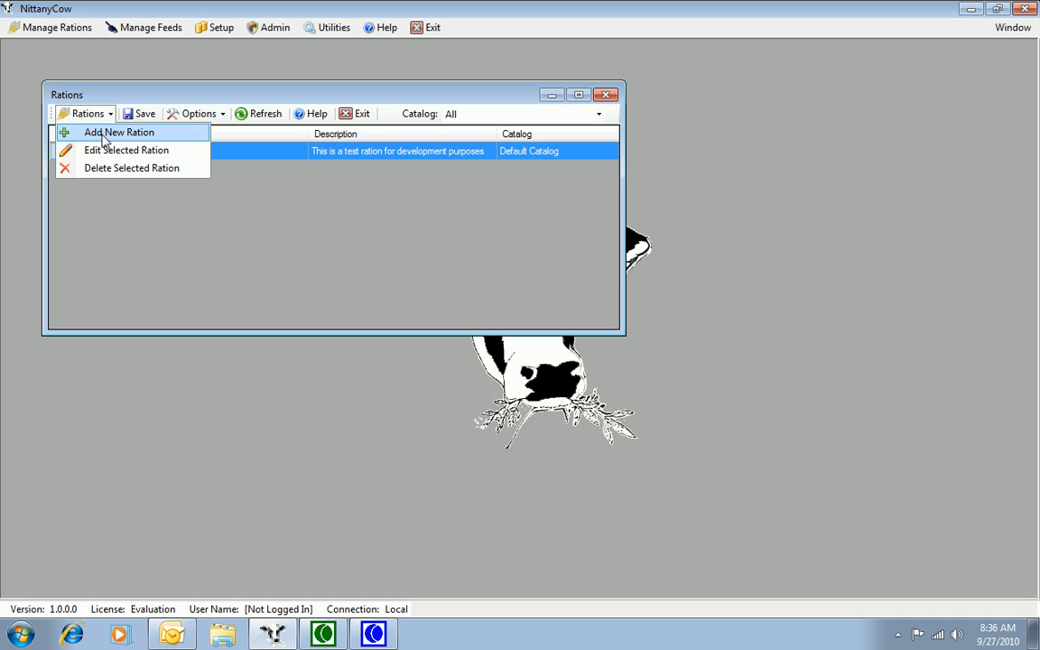
{"action": "left_click", "coordinate": [103, 136]}
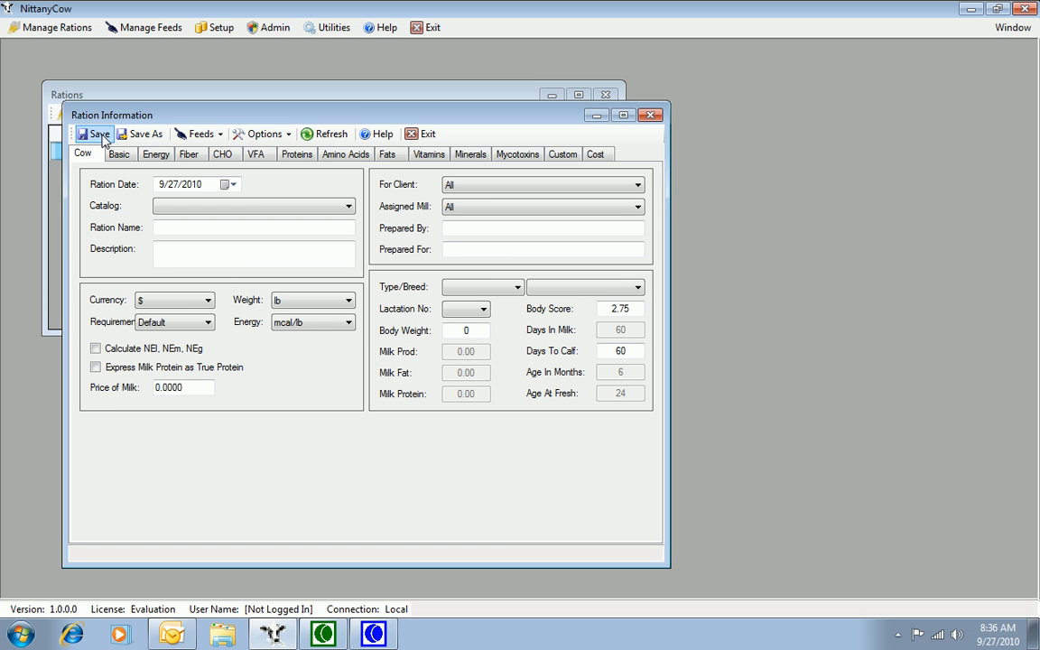
{"action": "left_click", "coordinate": [617, 121]}
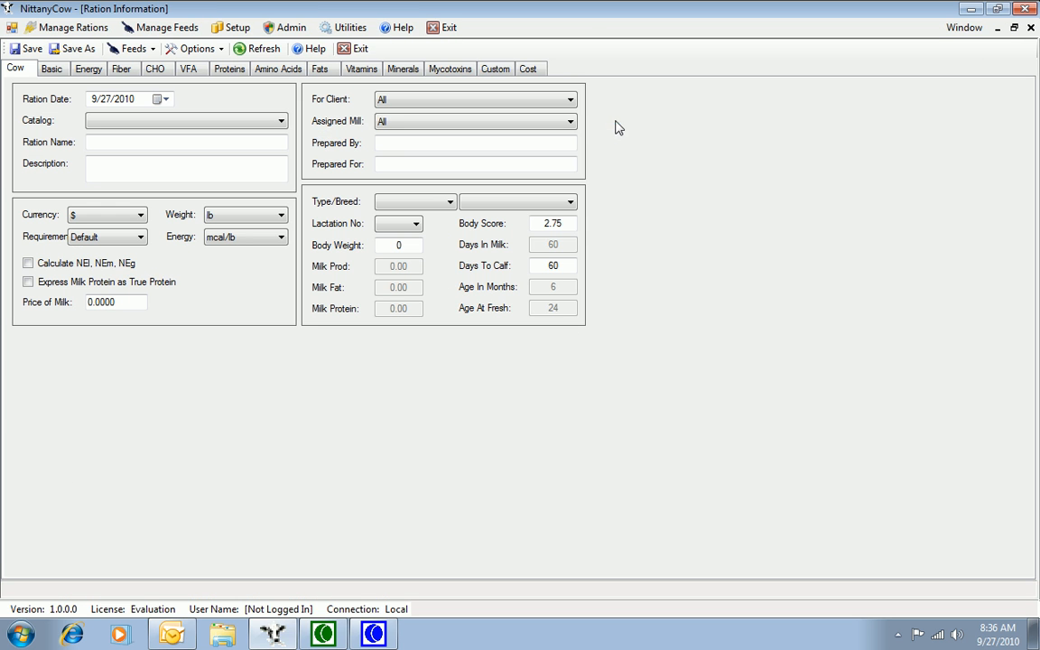
Look through the new ration's Basic, Proteins and Fats nutrient pages
{"action": "left_click", "coordinate": [54, 69]}
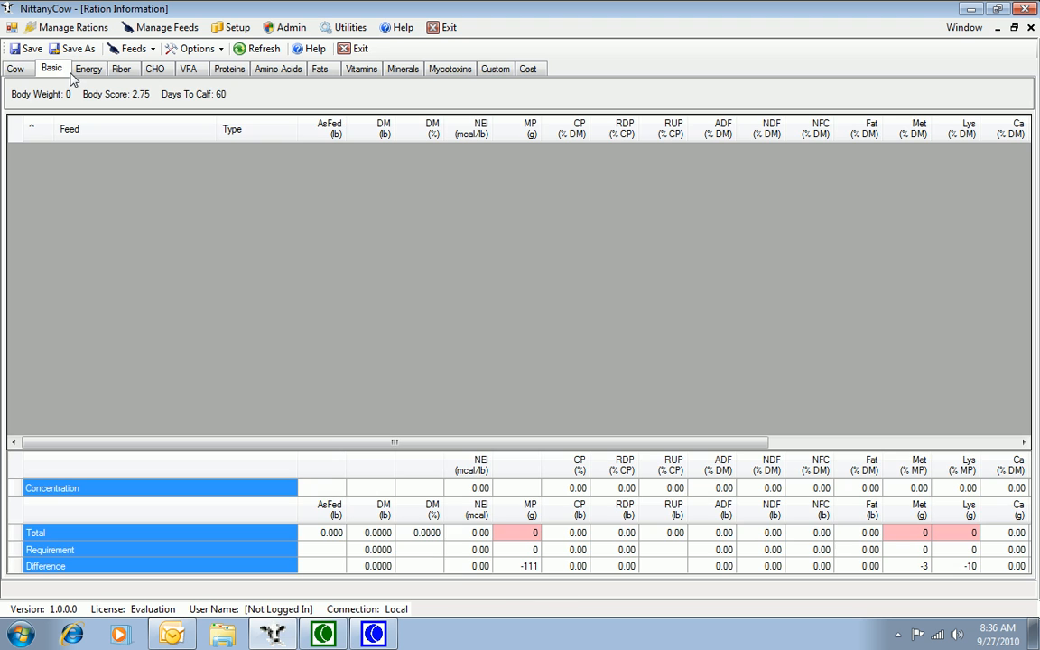
{"action": "left_click", "coordinate": [213, 76]}
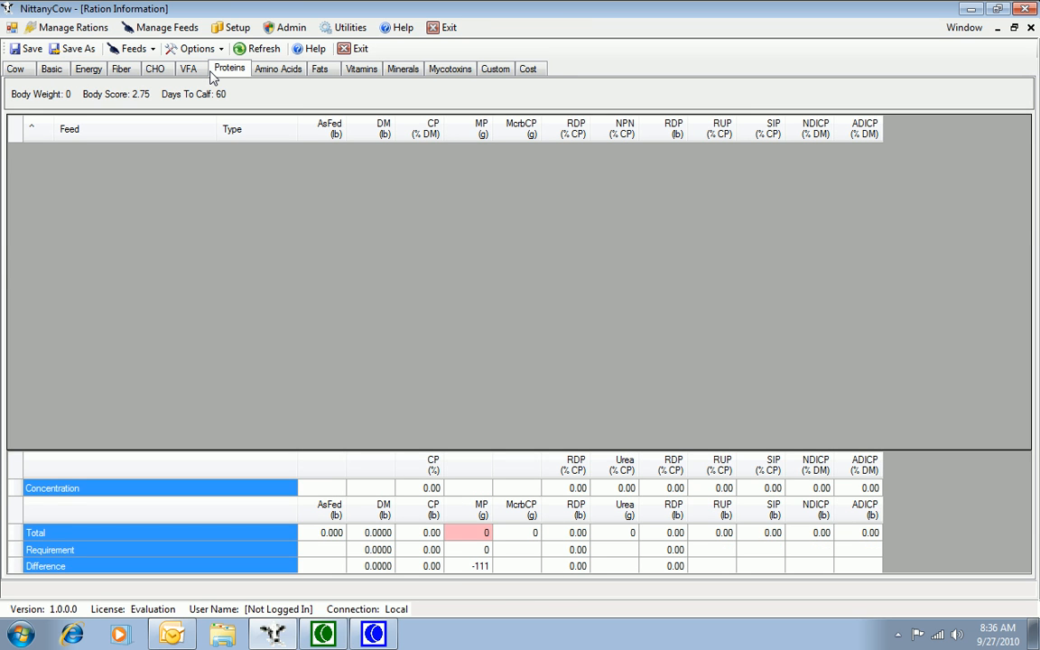
{"action": "left_click", "coordinate": [322, 72]}
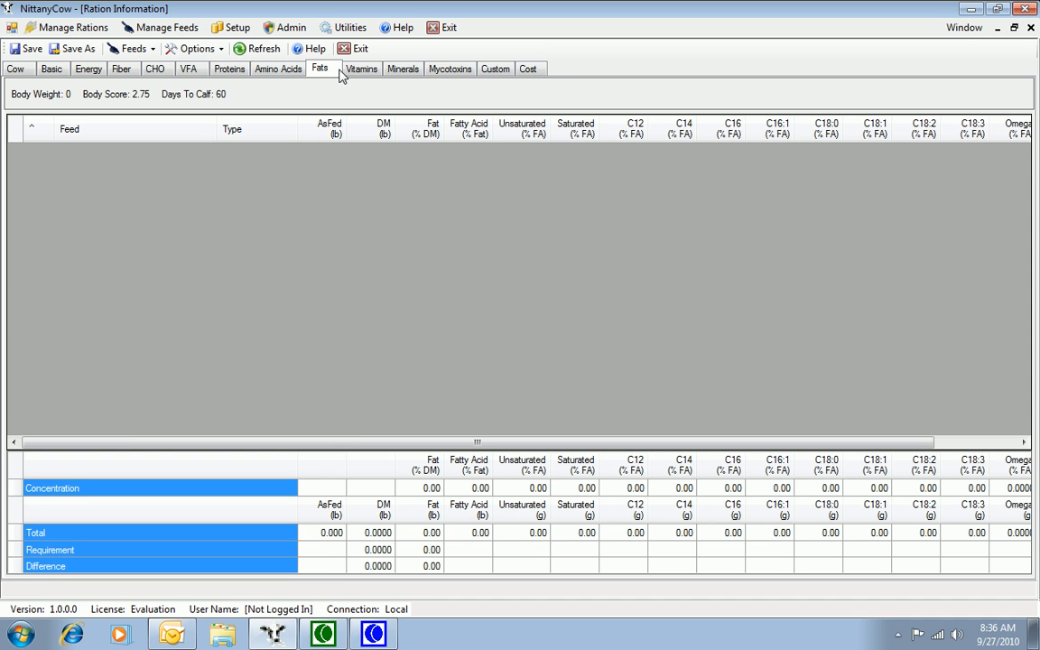
Go back to the ration's Cow page and examine its name, currency, milk price, preparer and body weight fields
{"action": "left_click", "coordinate": [33, 73]}
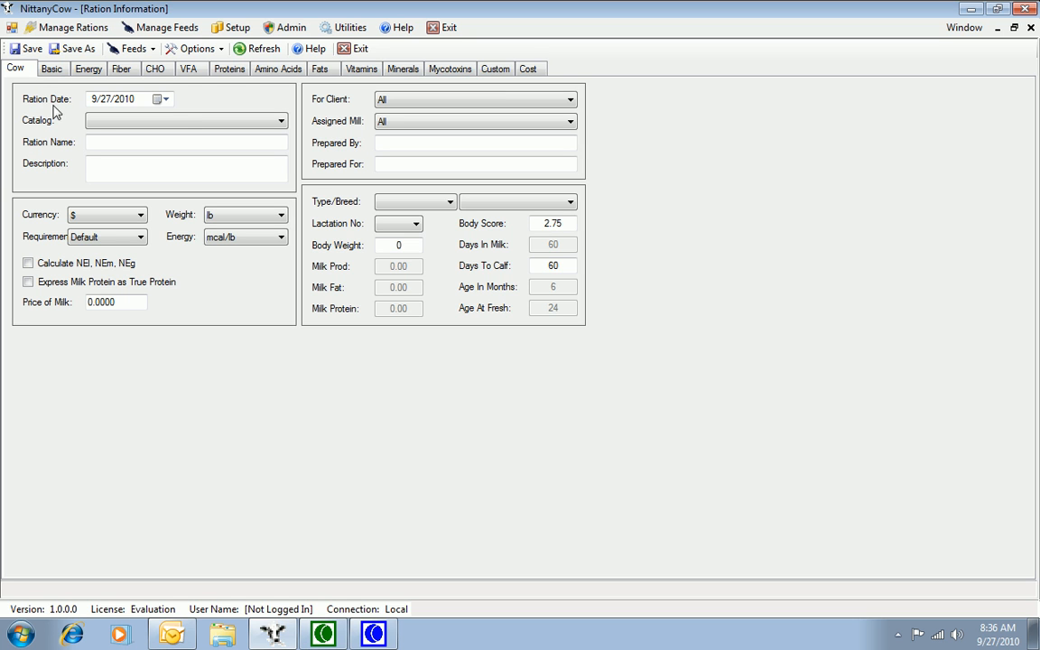
{"action": "left_click", "coordinate": [93, 140]}
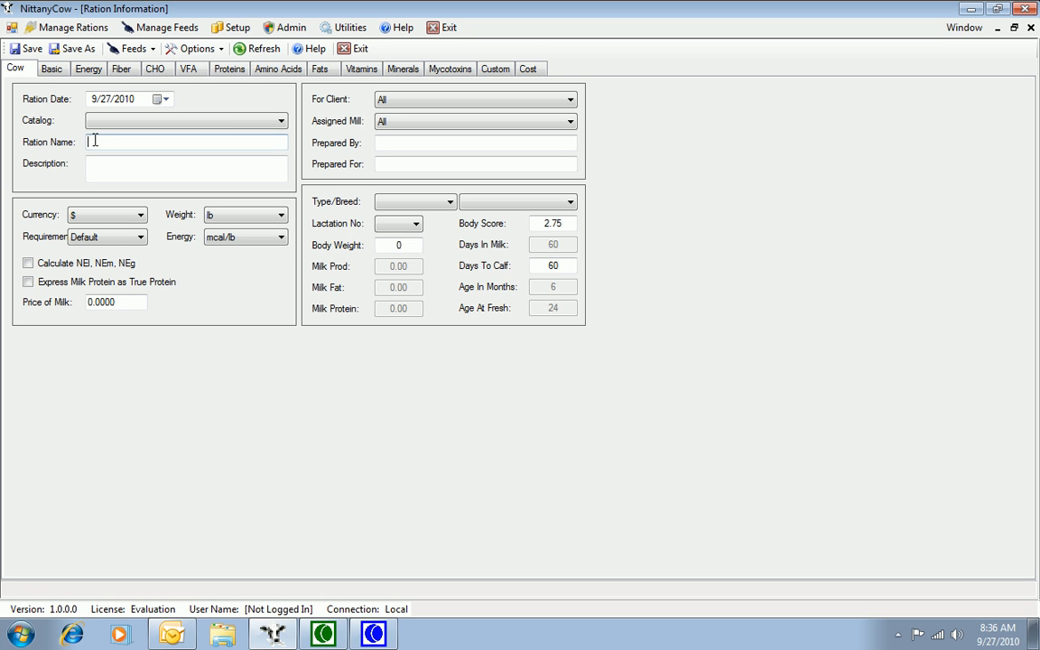
{"action": "left_click", "coordinate": [130, 216]}
{"action": "left_click", "coordinate": [120, 227]}
{"action": "left_click", "coordinate": [130, 300]}
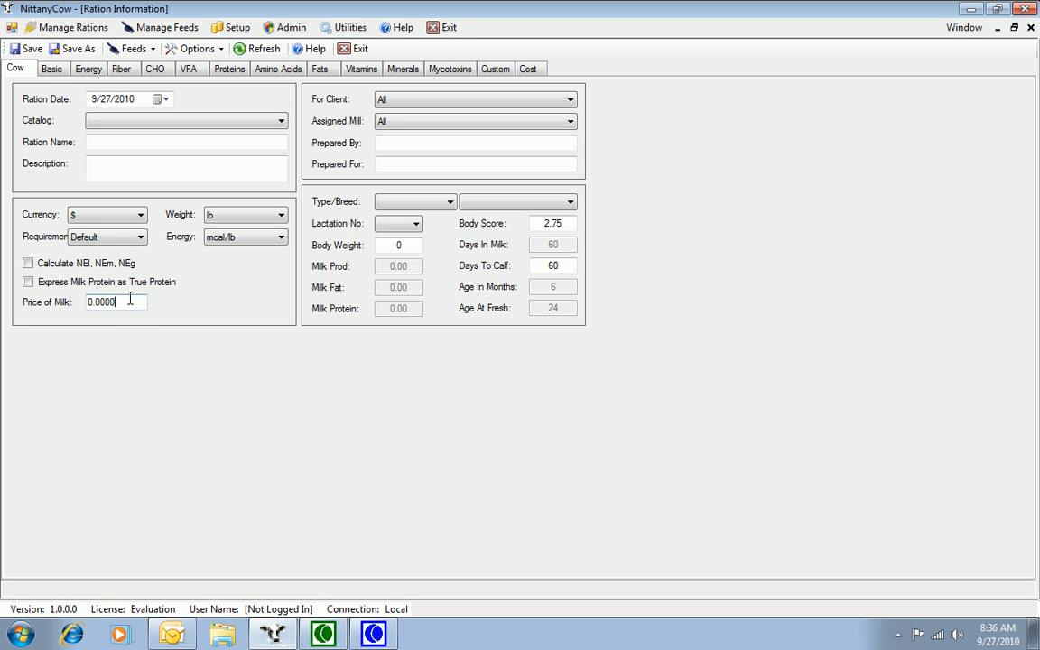
{"action": "left_click", "coordinate": [428, 144]}
{"action": "left_click", "coordinate": [407, 245]}
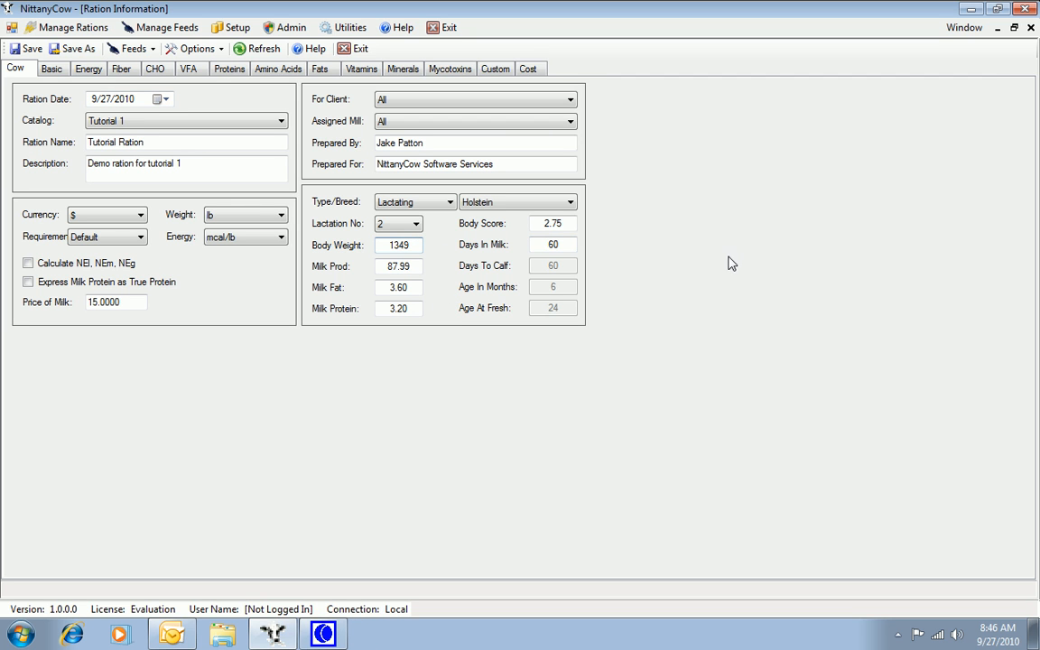
Assign the ration to the Tutorial 1 catalog and save it
{"action": "left_click", "coordinate": [281, 123]}
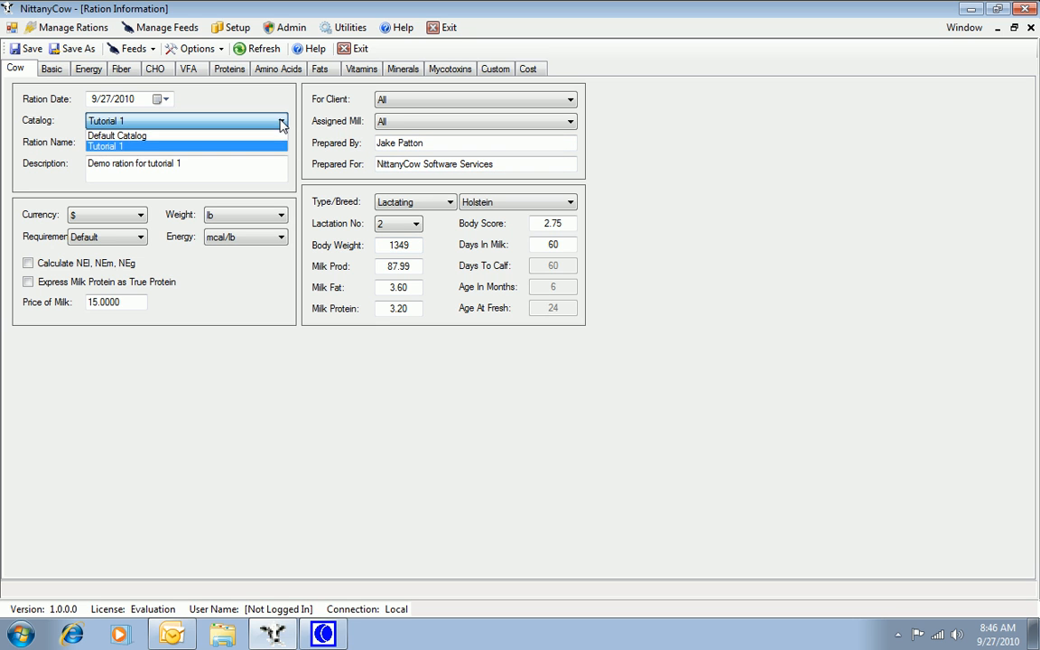
{"action": "left_click", "coordinate": [262, 146]}
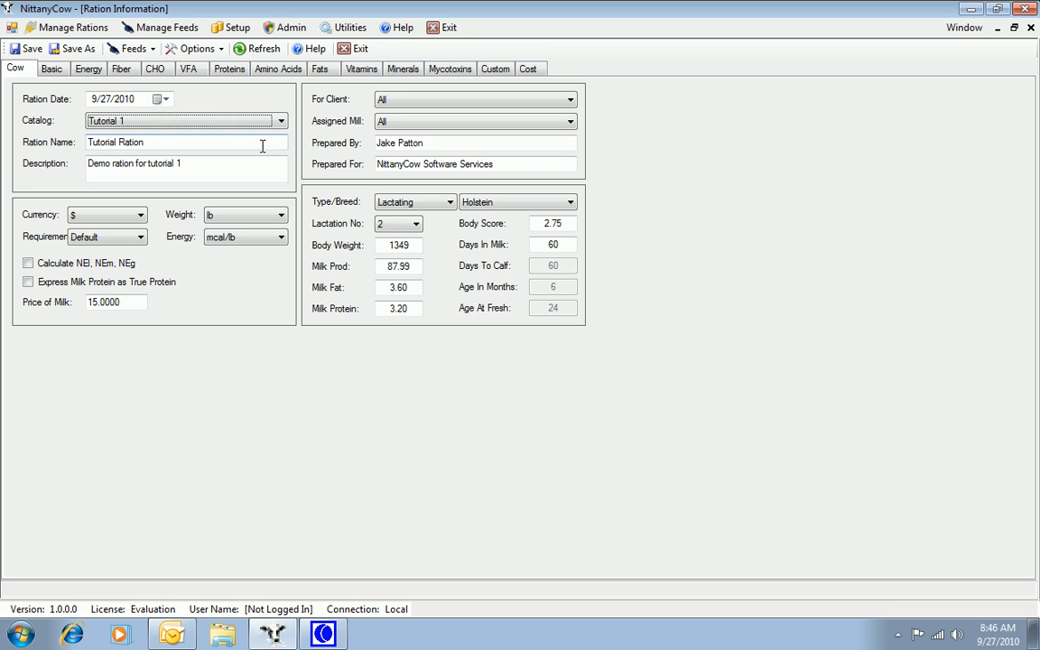
{"action": "left_click", "coordinate": [33, 52]}
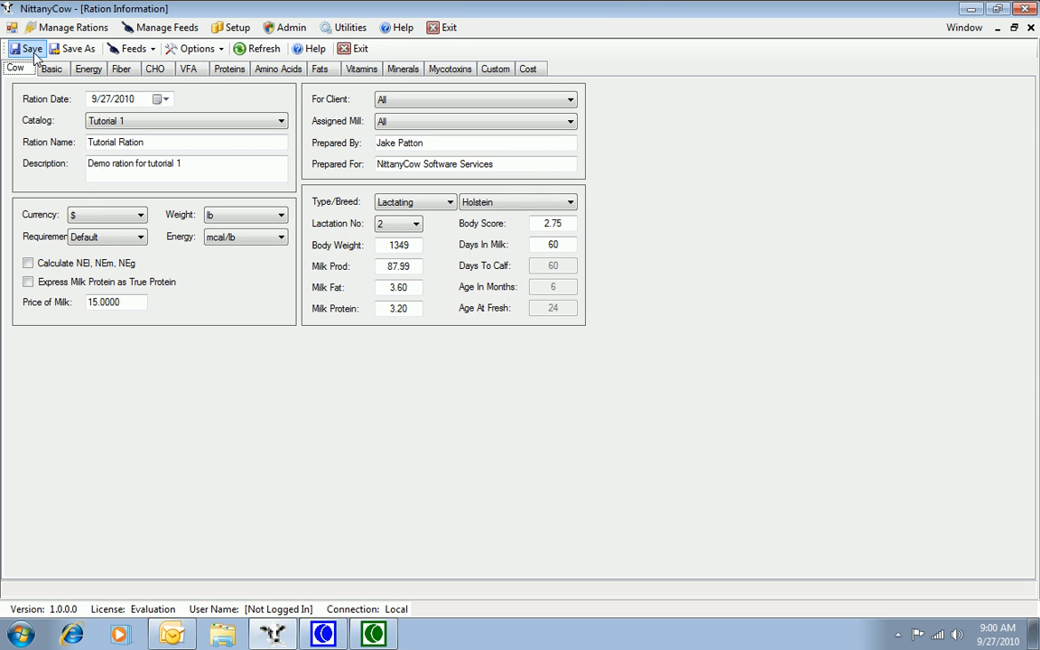
Start adding feeds on the ration's Basic page and select the standard forage "Mixed sil, mid blm"
{"action": "left_click", "coordinate": [51, 72]}
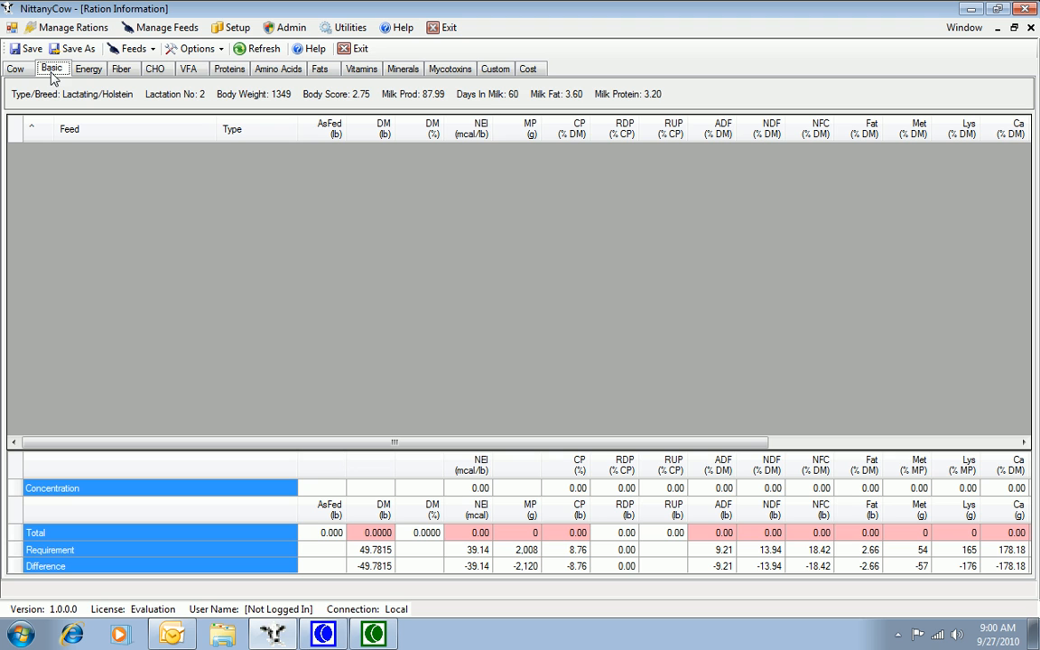
{"action": "left_click", "coordinate": [132, 49]}
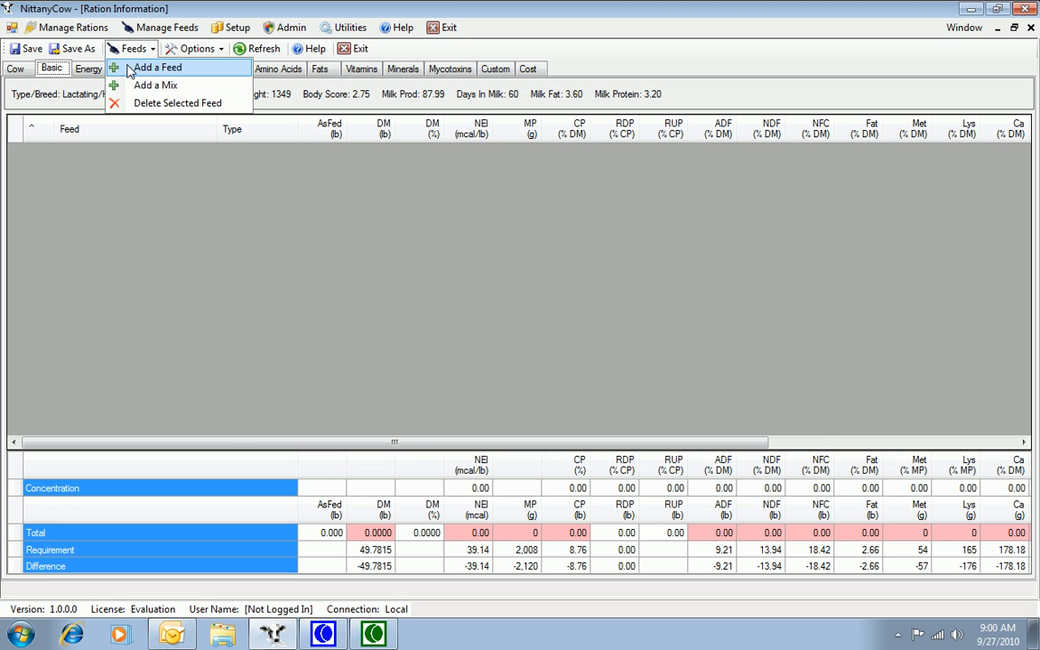
{"action": "left_click", "coordinate": [129, 69]}
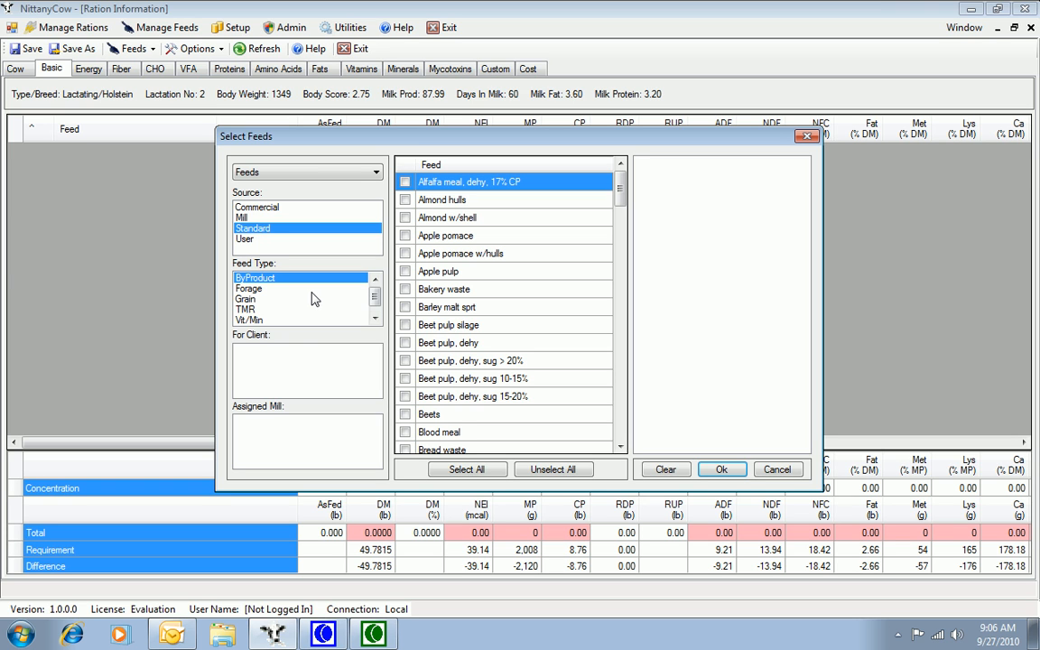
{"action": "left_click", "coordinate": [261, 289]}
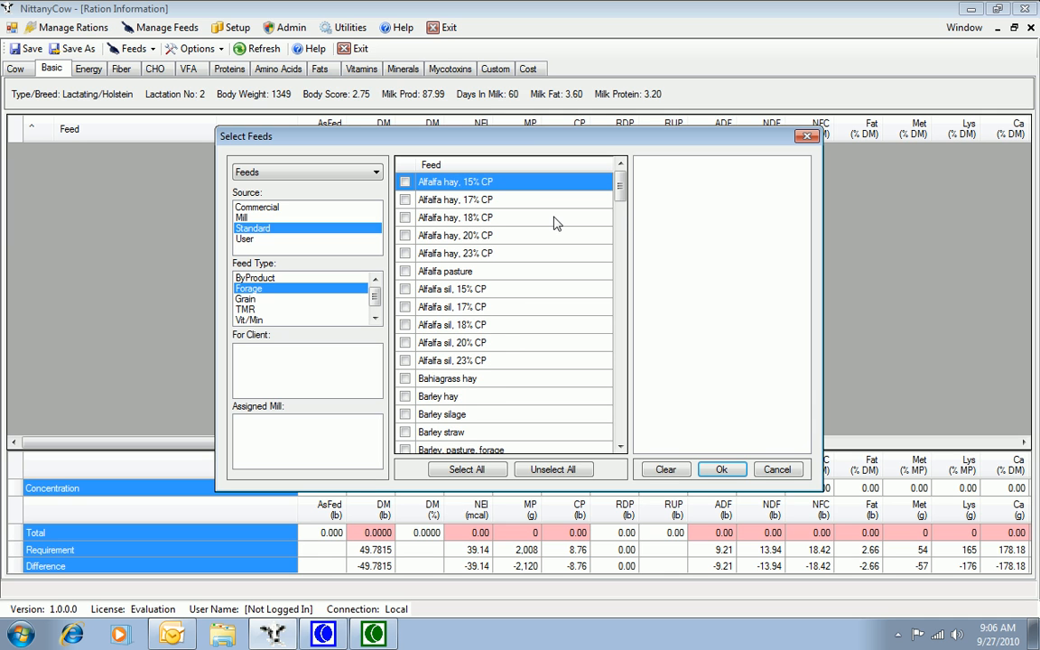
{"action": "left_click_drag", "start_coordinate": [622, 200], "coordinate": [619, 327]}
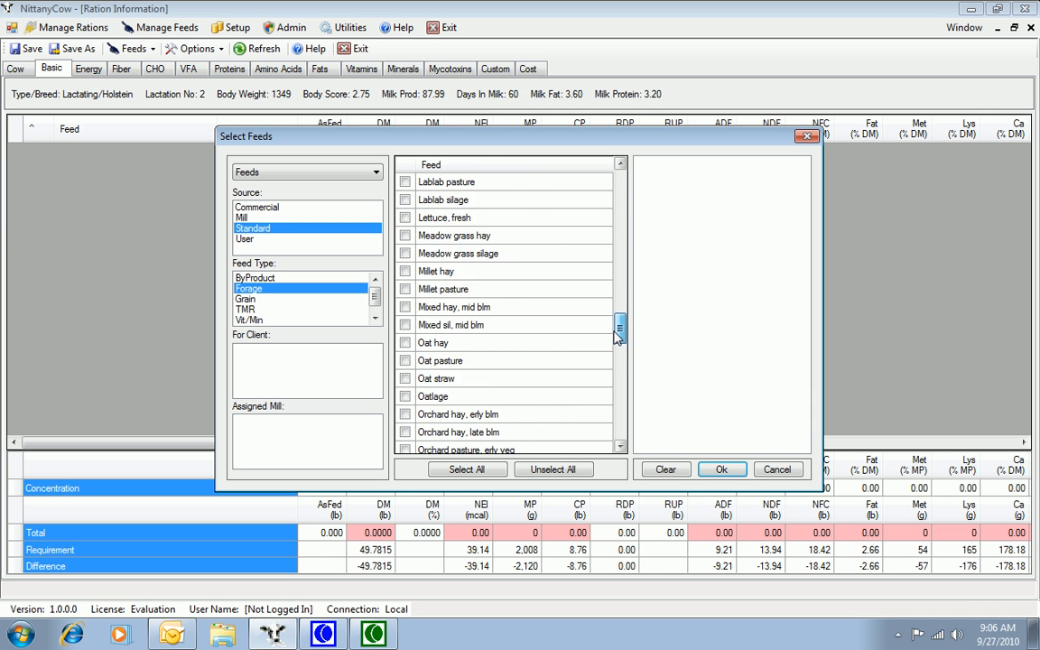
{"action": "left_click", "coordinate": [406, 326]}
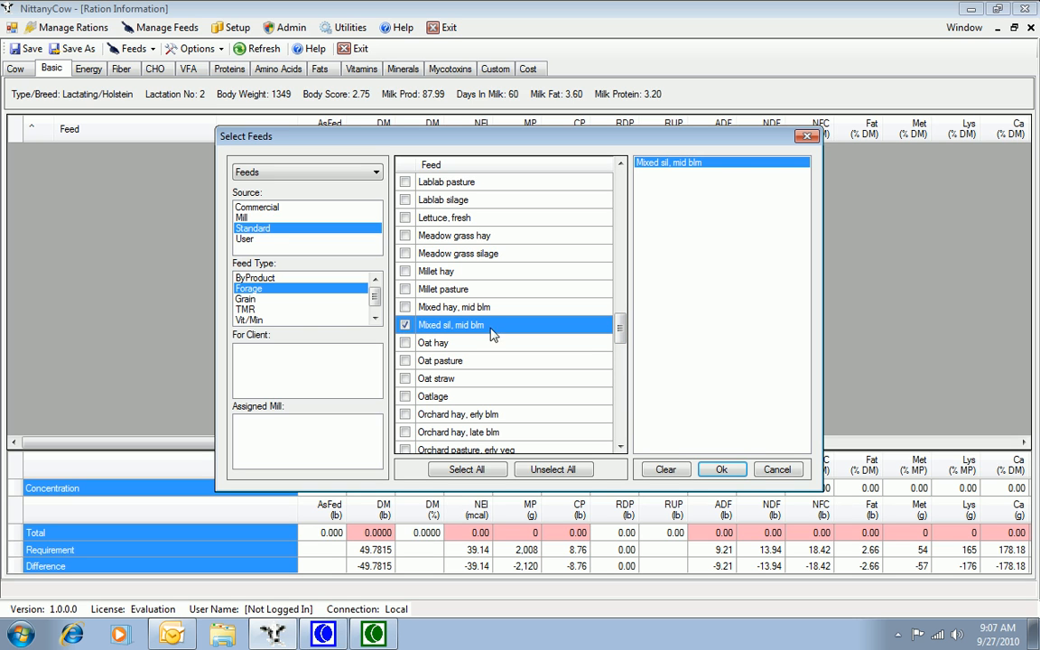
Select the standard grain "Corn grn, cracked" as well and add the chosen feeds to the ration
{"action": "left_click", "coordinate": [256, 300]}
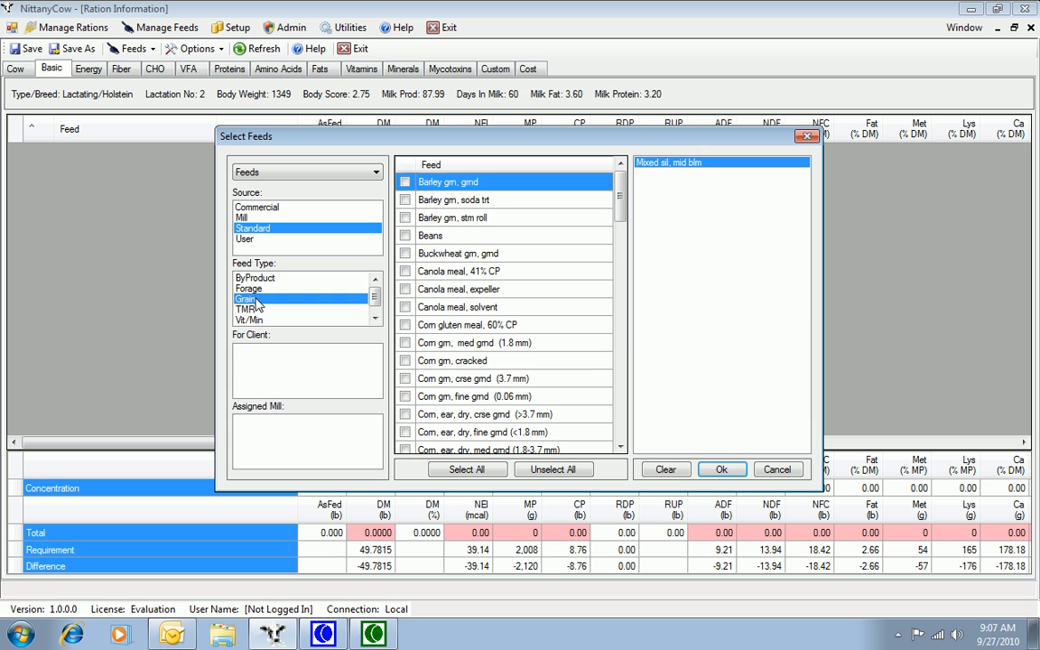
{"action": "left_click_drag", "start_coordinate": [620, 214], "coordinate": [617, 234]}
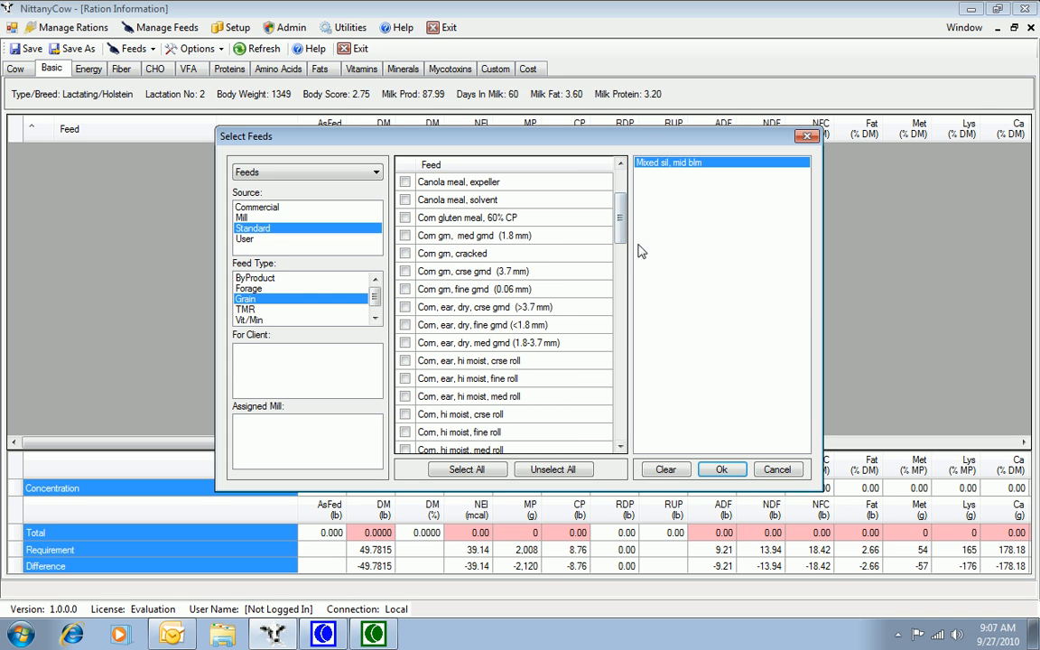
{"action": "left_click", "coordinate": [404, 254]}
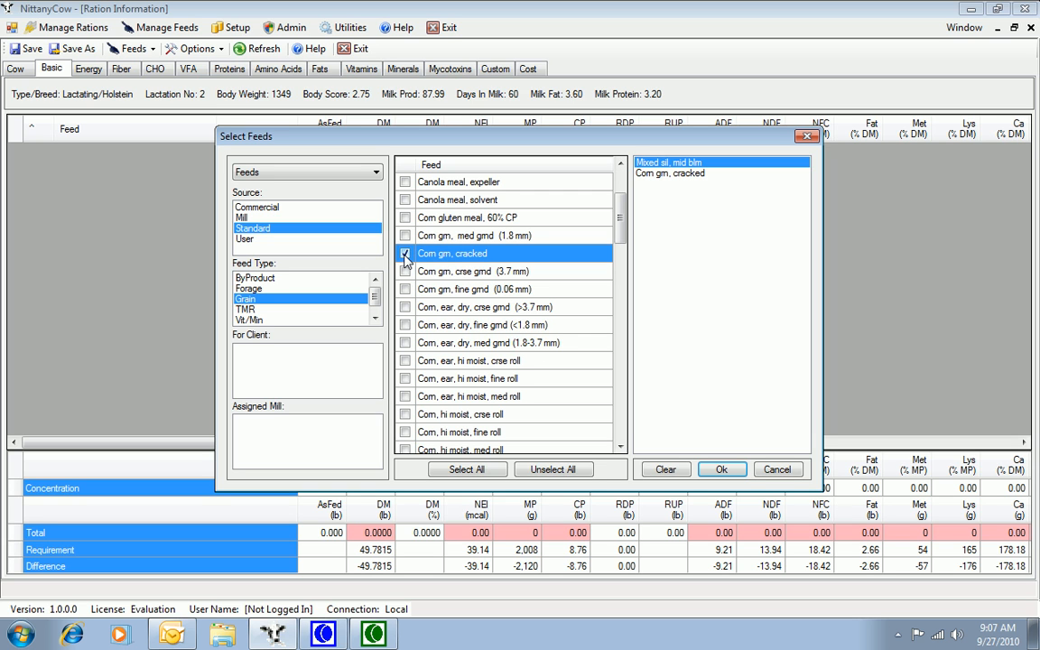
{"action": "left_click", "coordinate": [722, 470]}
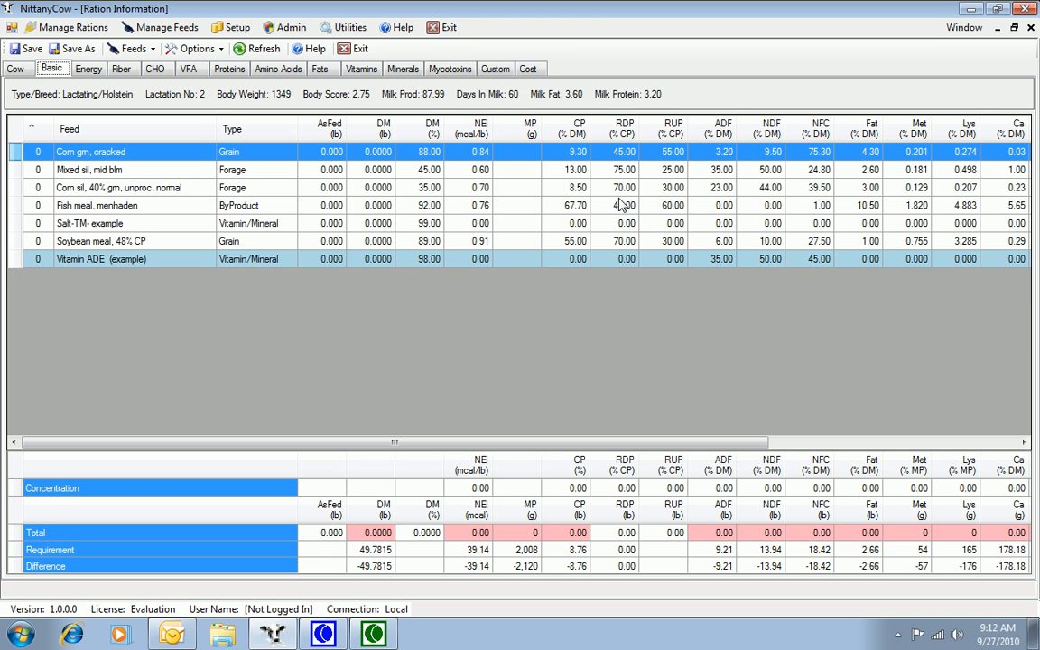
Set the crude protein (CP) of the cracked corn grain to 9.5 % DM
{"action": "left_click", "coordinate": [577, 152]}
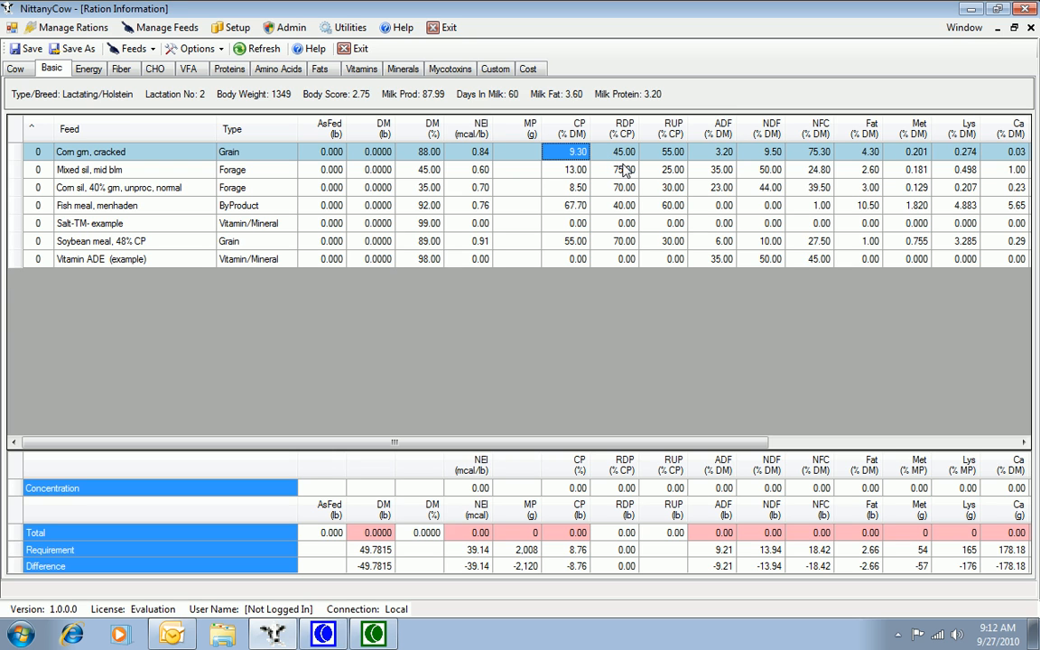
{"action": "type", "text": "9.5"}
{"action": "key", "text": "Return"}
Set the cracked corn grain's NDF to 10.5 % DM on the ration's Fiber page and save the ration
{"action": "left_click", "coordinate": [132, 70]}
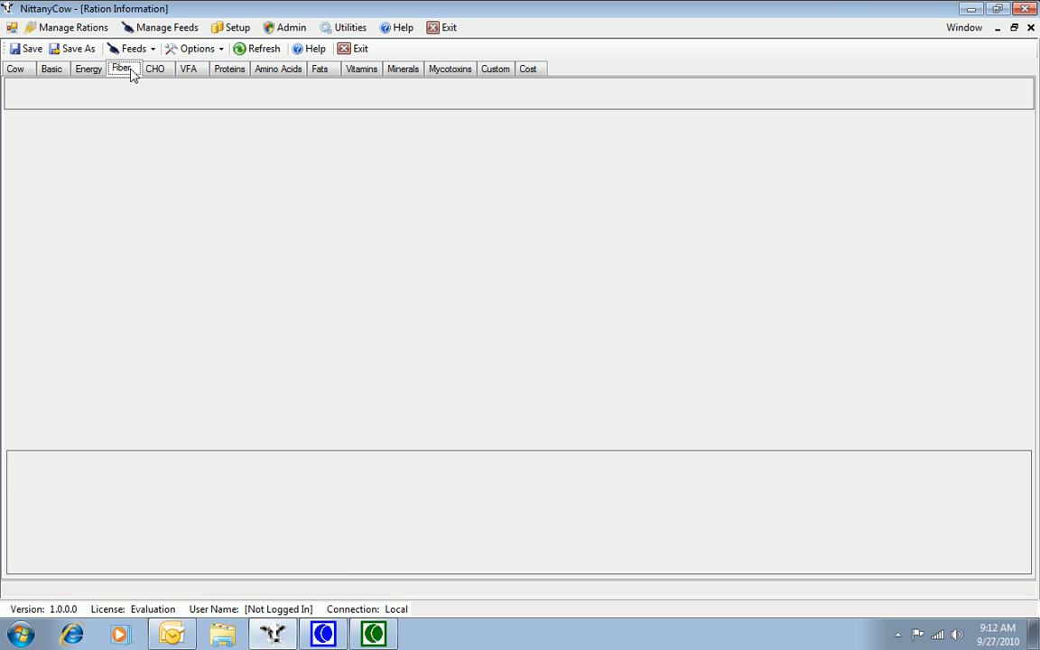
{"action": "left_click", "coordinate": [406, 151]}
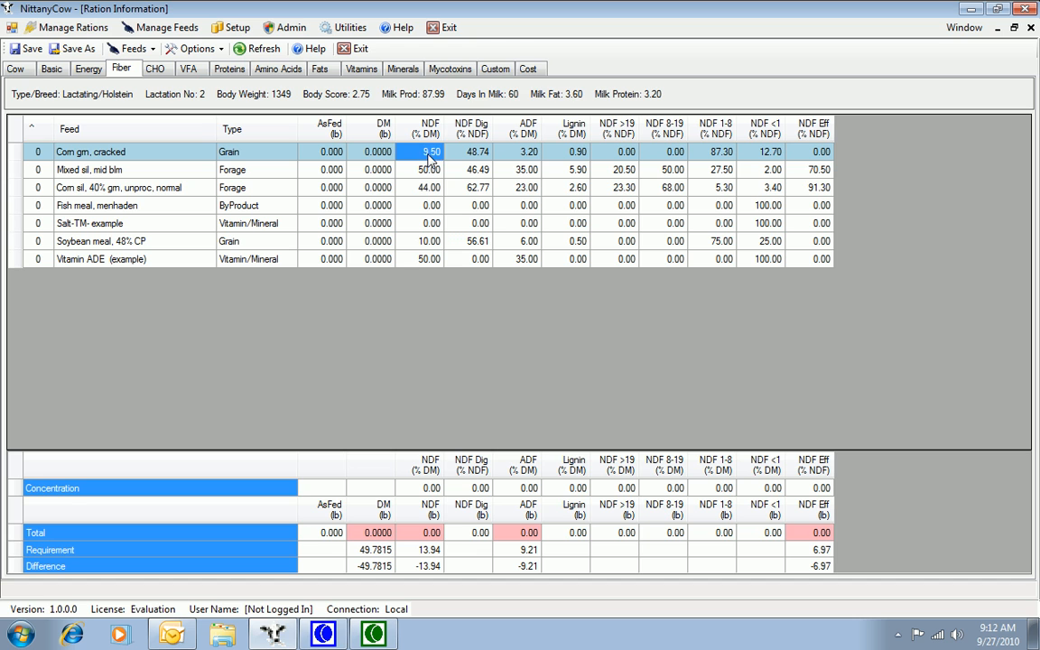
{"action": "type", "text": "10.5"}
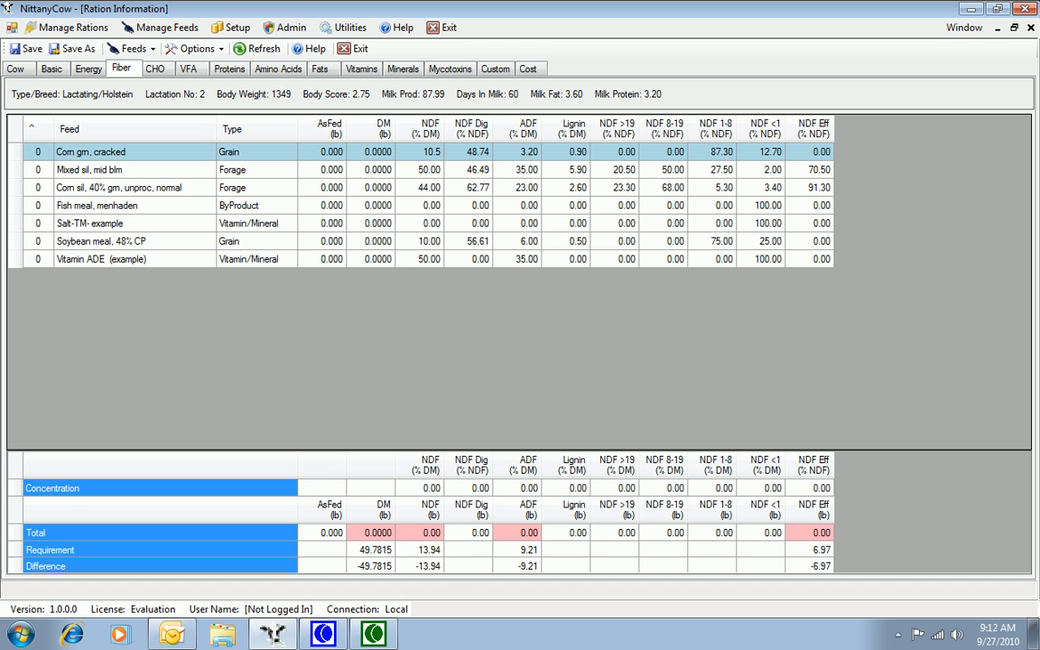
{"action": "key", "text": "Return"}
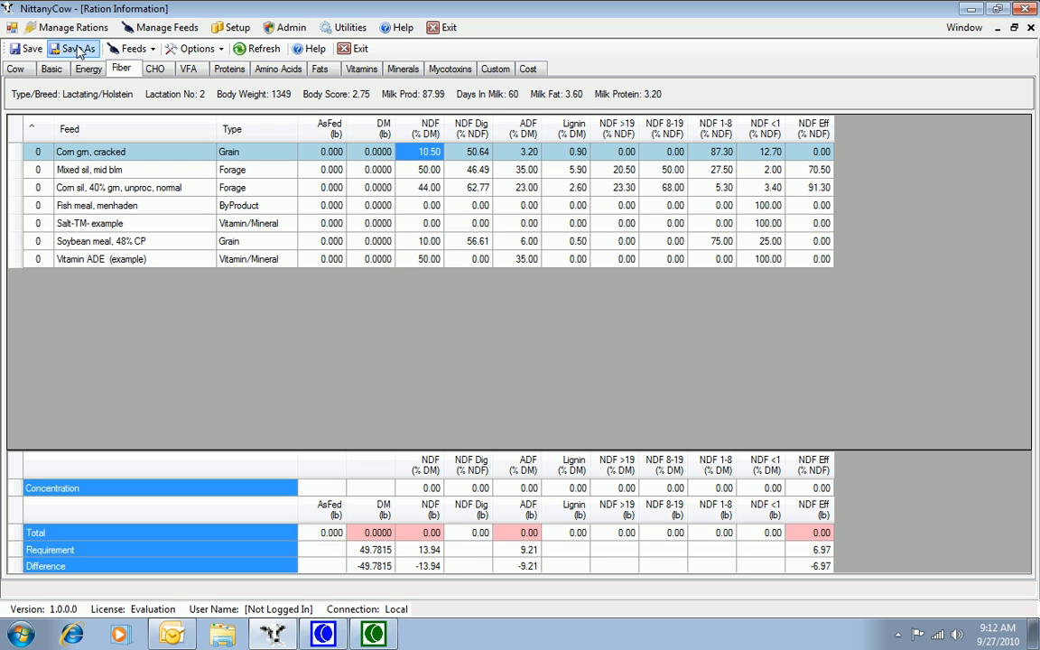
{"action": "left_click", "coordinate": [31, 49]}
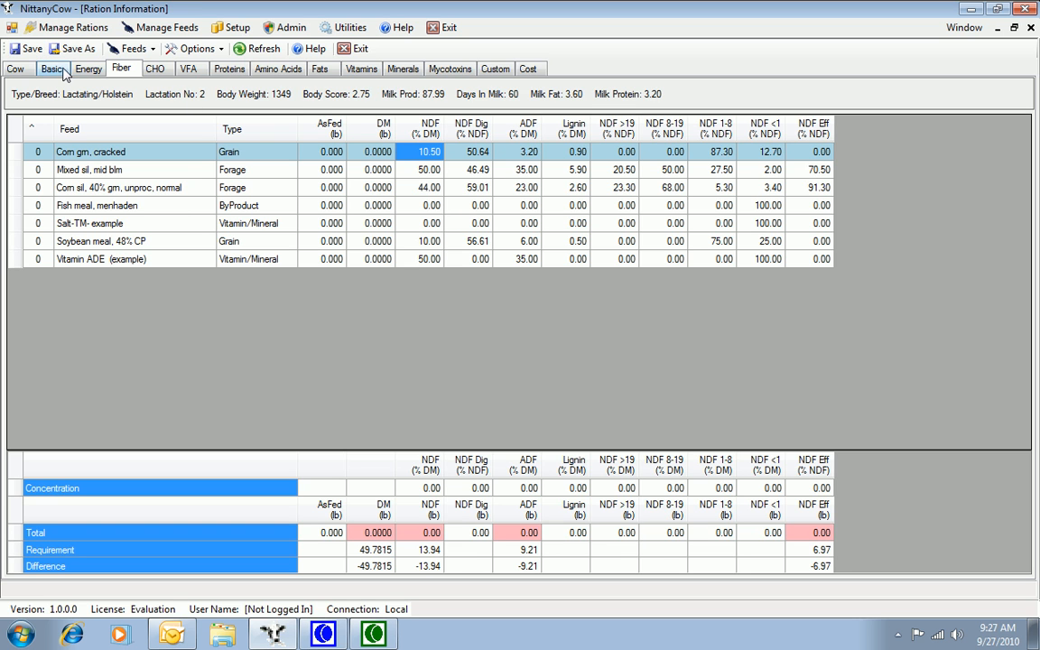
Enter 23.8 lb of dry matter for the cracked corn grain on the ration's Basic page
{"action": "left_click", "coordinate": [56, 68]}
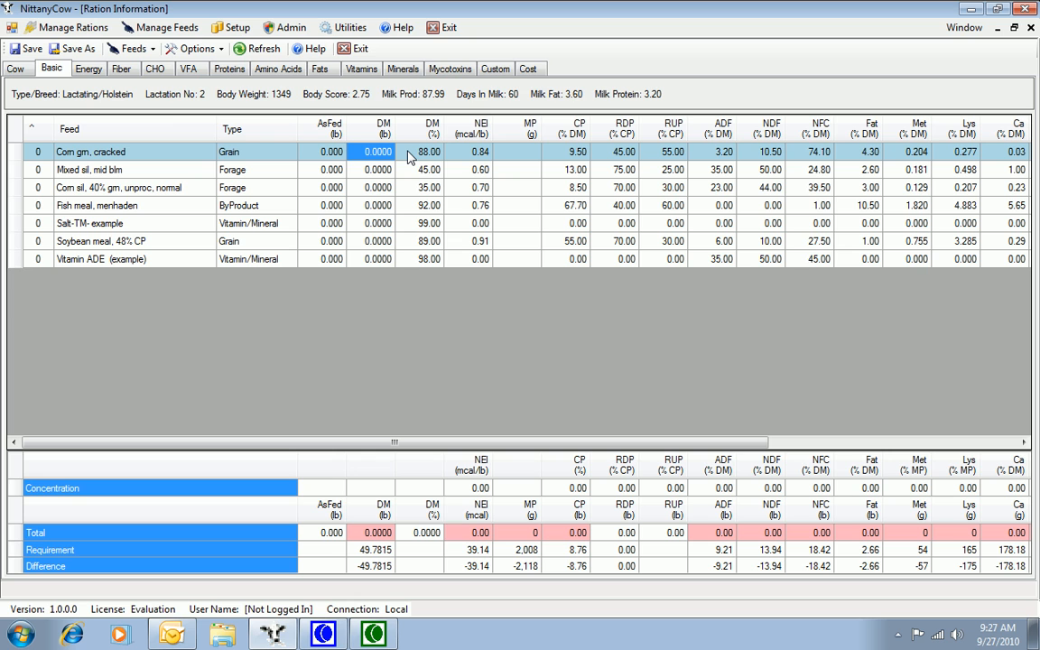
{"action": "type", "text": "23.8"}
{"action": "key", "text": "Return"}
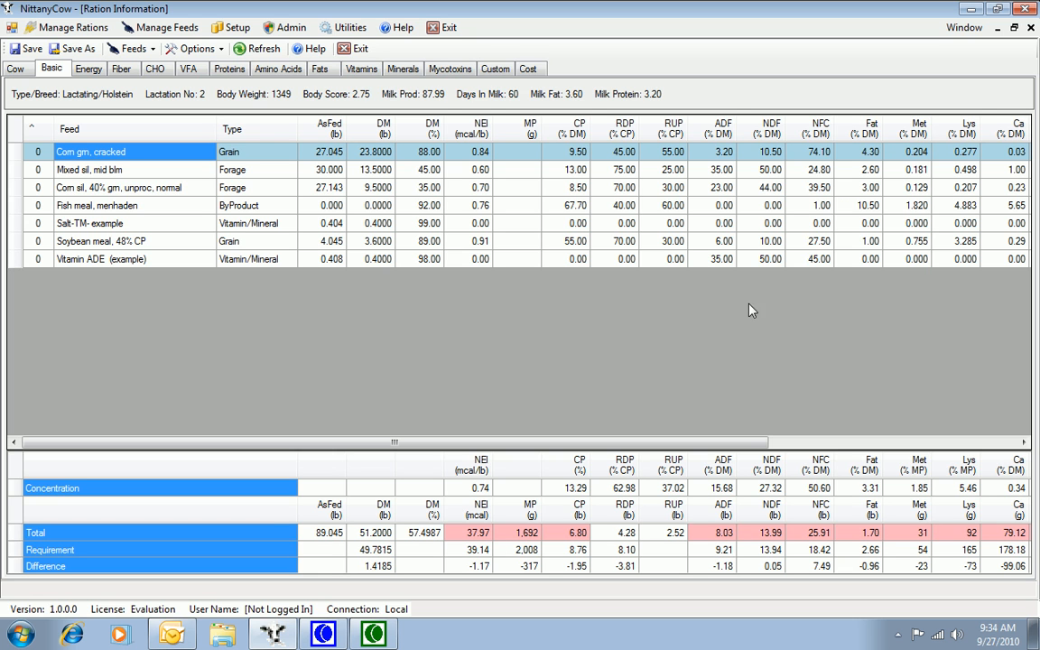
Rename the feed "Mixed sil, mid blm" to "Mixed silage North Bunker" and delete the menhaden fish meal from the ration
{"action": "left_click", "coordinate": [149, 168]}
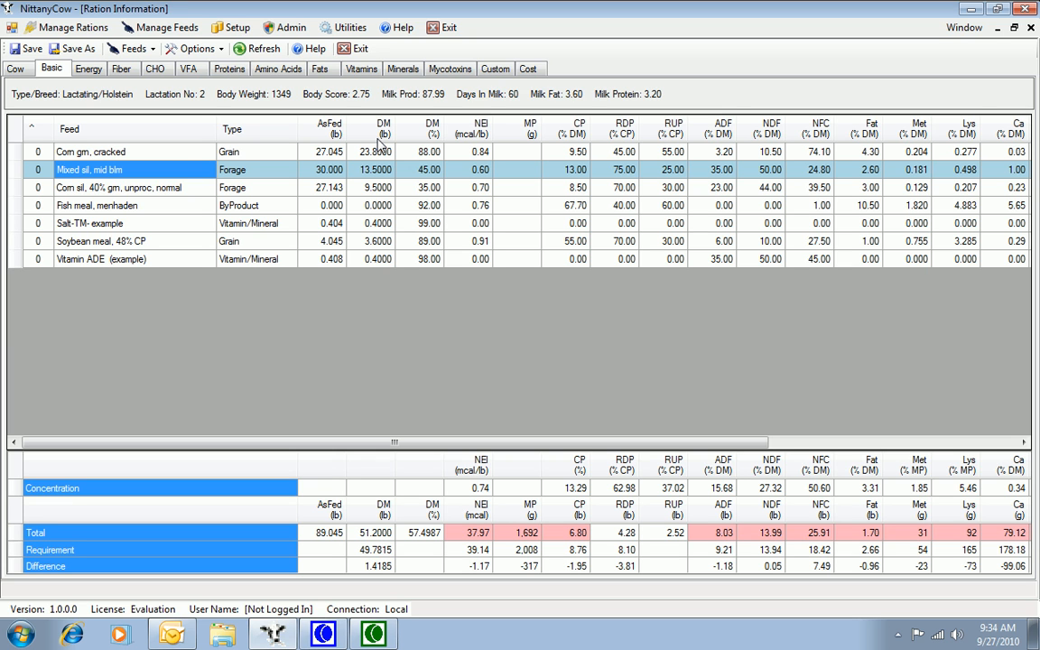
{"action": "type", "text": "Mixed silage North Bunker"}
{"action": "right_click", "coordinate": [202, 209]}
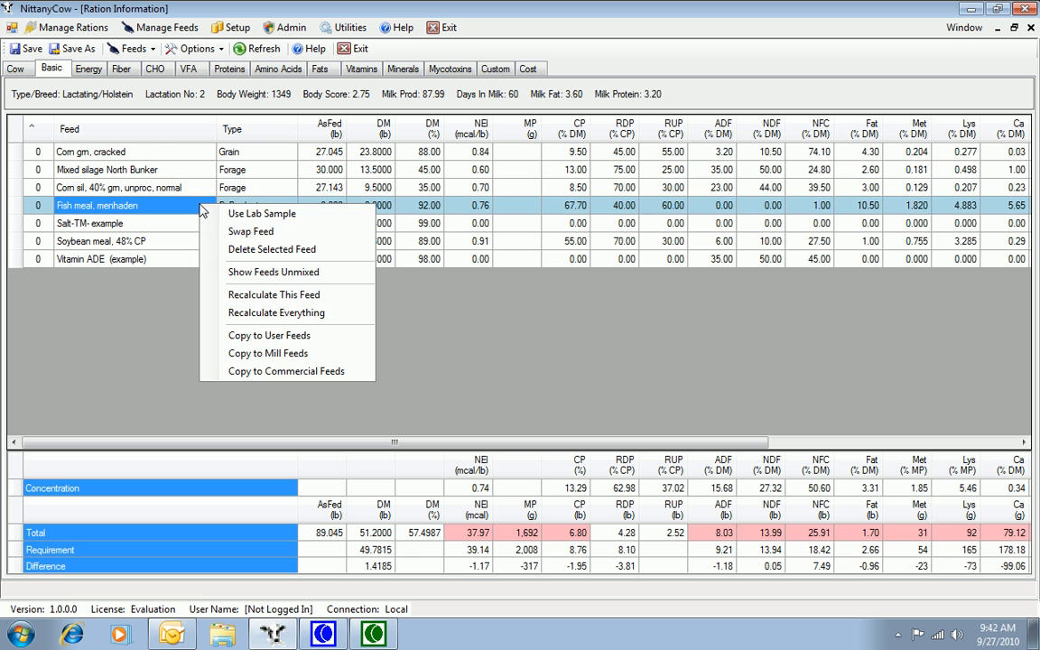
{"action": "left_click", "coordinate": [279, 252]}
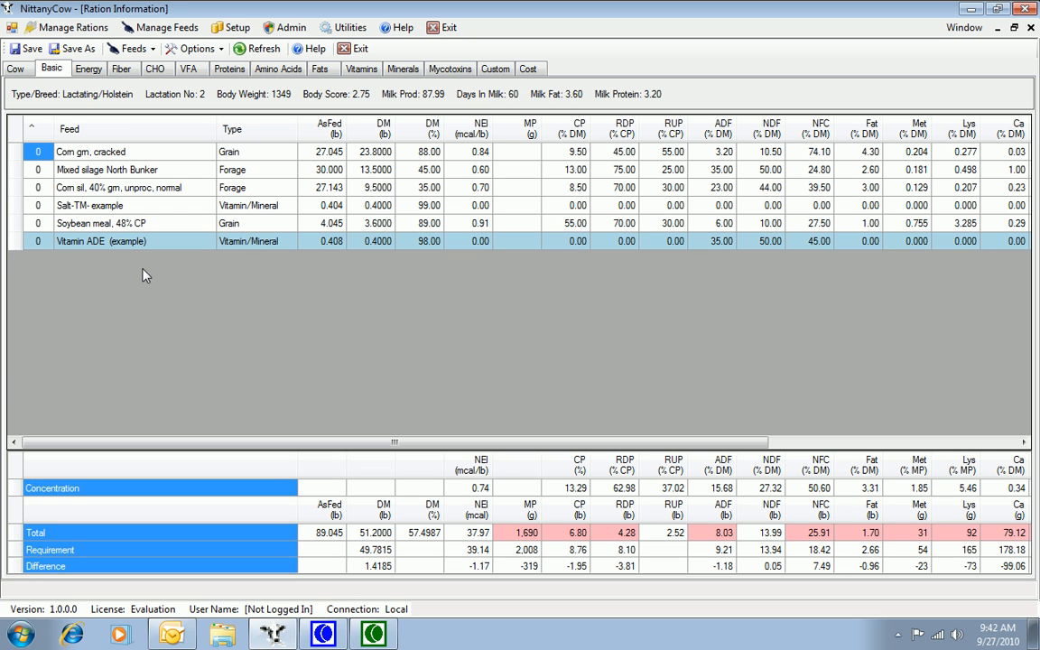
Swap the unprocessed corn silage in the ration for the feed "Corn sil, 40% grn, proc, normal"
{"action": "left_click", "coordinate": [145, 186]}
{"action": "right_click", "coordinate": [155, 193]}
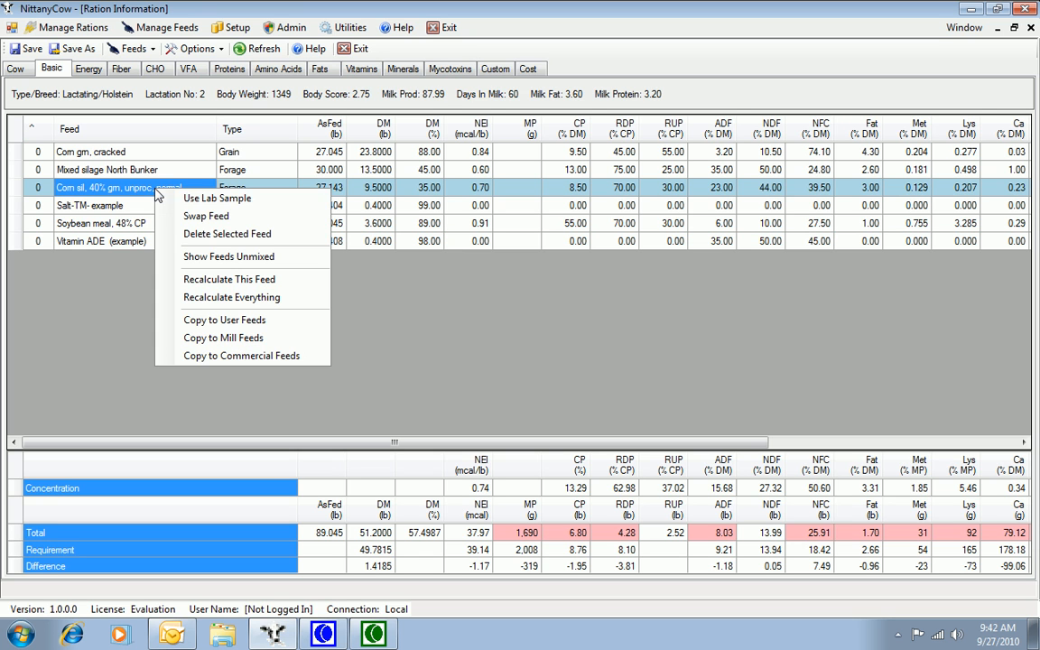
{"action": "left_click", "coordinate": [209, 219]}
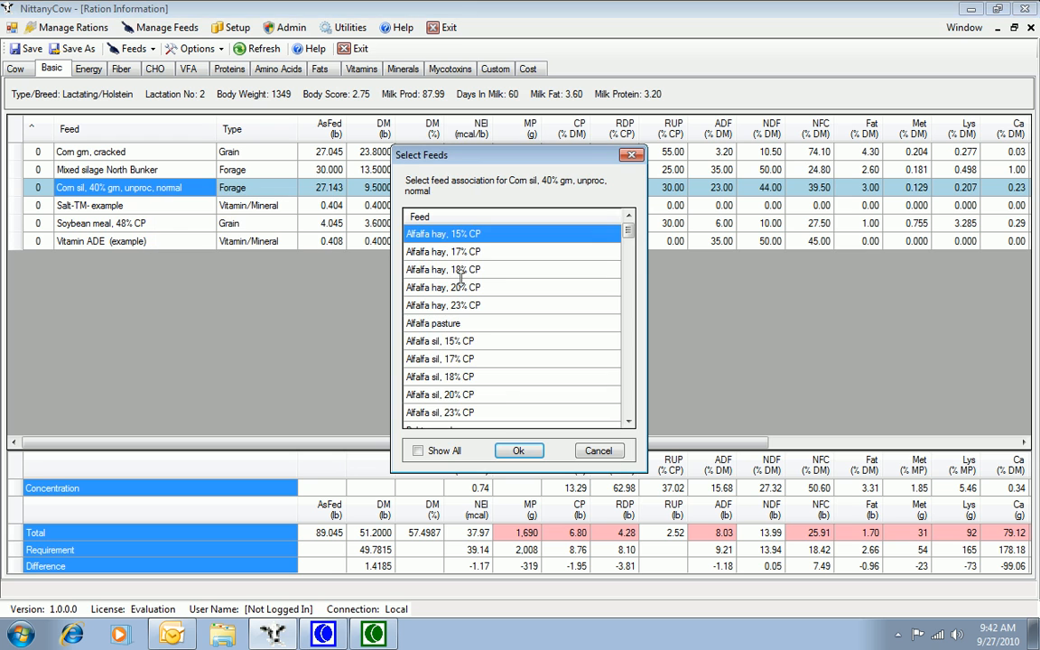
{"action": "left_click_drag", "start_coordinate": [628, 231], "coordinate": [609, 297]}
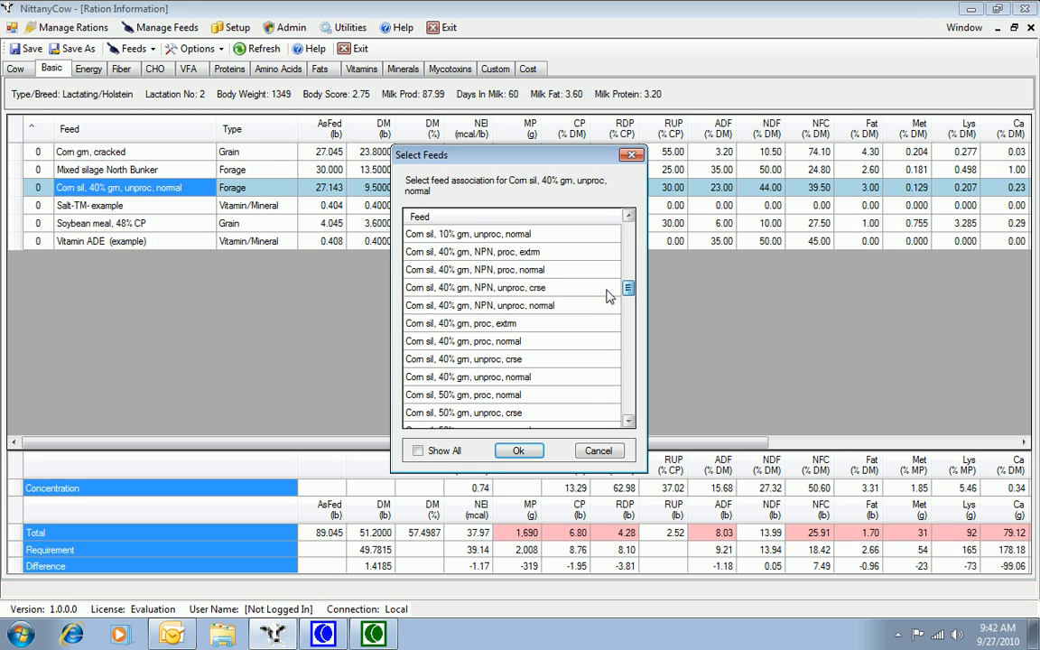
{"action": "left_click", "coordinate": [518, 343]}
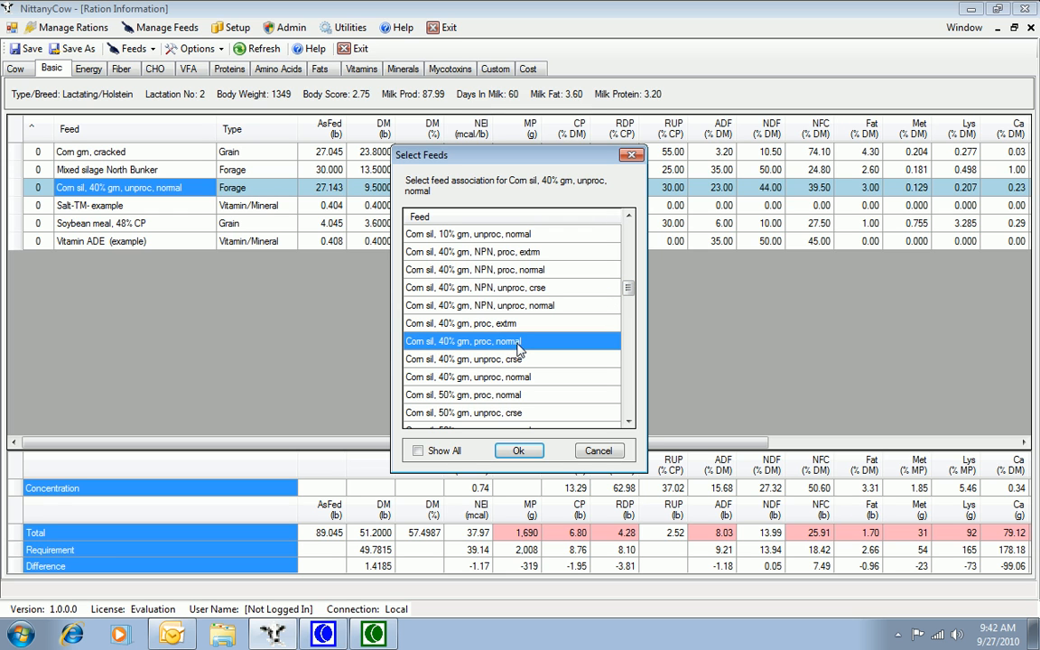
{"action": "left_click", "coordinate": [518, 450]}
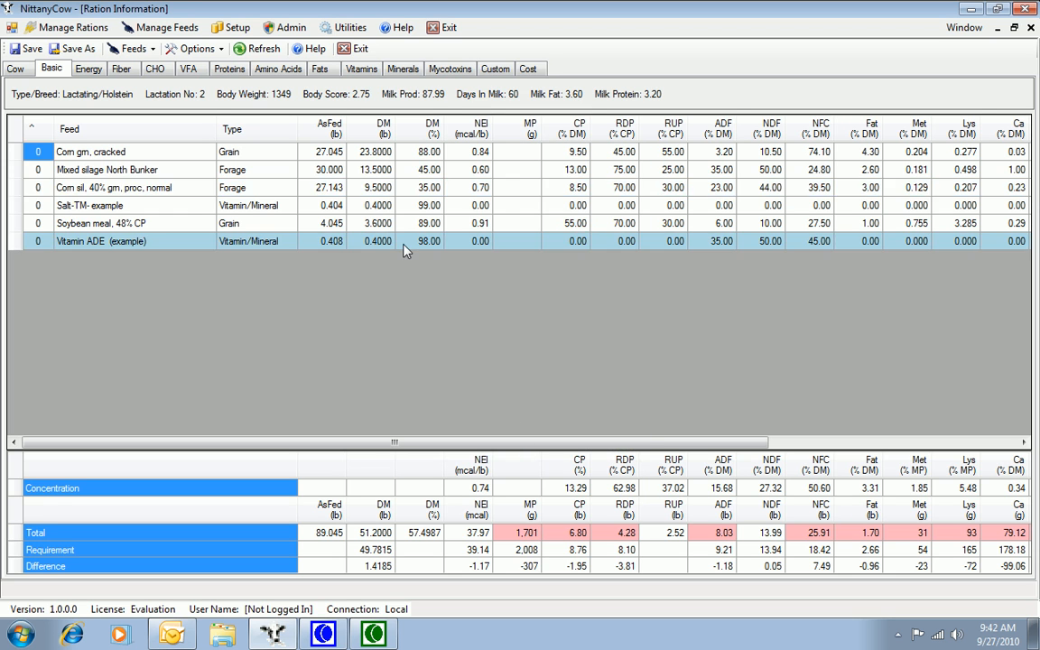
Give the mixed silage order number 1, the processed corn silage 2 and the cracked corn 3
{"action": "left_click", "coordinate": [186, 191]}
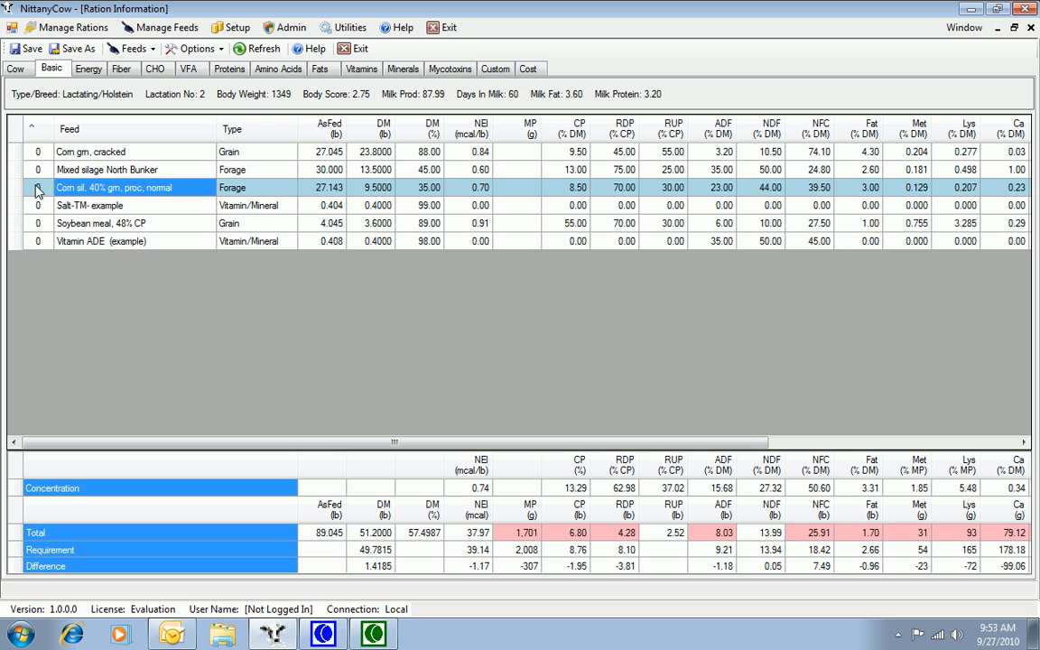
{"action": "left_click", "coordinate": [45, 173]}
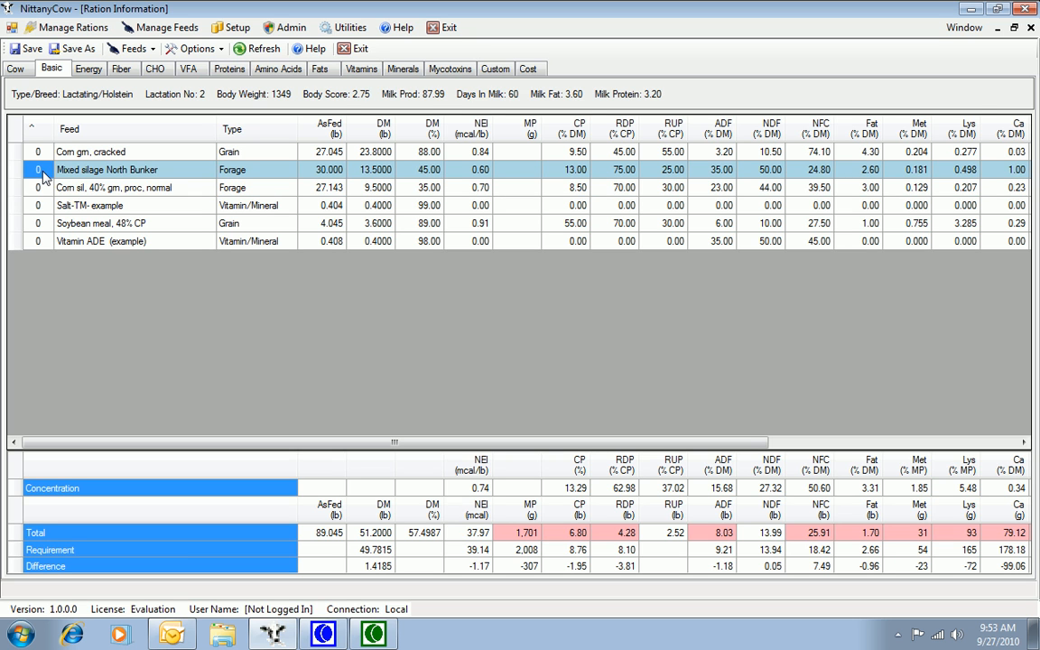
{"action": "type", "text": "1"}
{"action": "left_click", "coordinate": [45, 185]}
{"action": "type", "text": "2"}
{"action": "left_click", "coordinate": [46, 150]}
{"action": "type", "text": "3"}
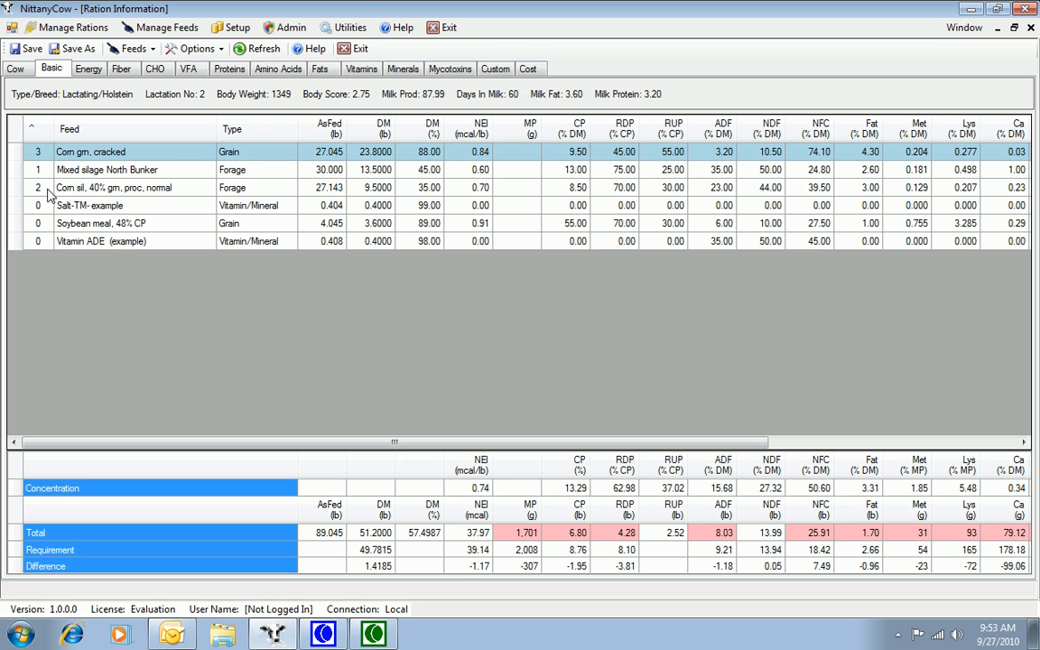
Give the soybean meal order number 4, the salt 5 and the Vitamin ADE 6, and sort the feeds by order number
{"action": "left_click", "coordinate": [48, 204]}
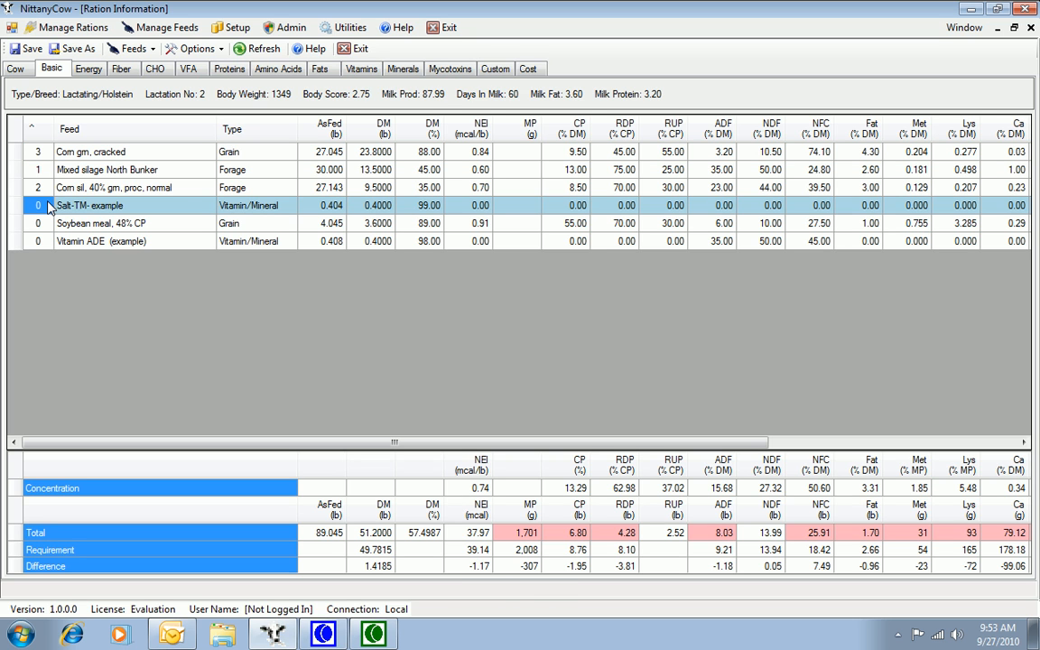
{"action": "left_click", "coordinate": [45, 222]}
{"action": "type", "text": "4"}
{"action": "left_click", "coordinate": [44, 207]}
{"action": "type", "text": "5"}
{"action": "left_click", "coordinate": [40, 241]}
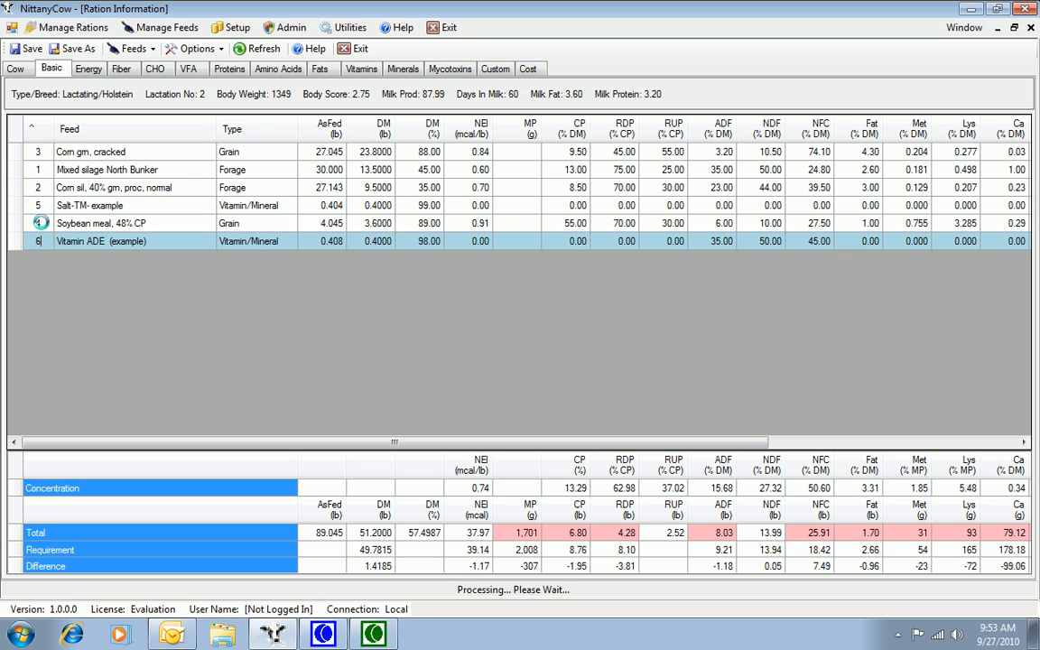
{"action": "left_click", "coordinate": [42, 221]}
{"action": "left_click", "coordinate": [39, 130]}
{"action": "left_click", "coordinate": [40, 131]}
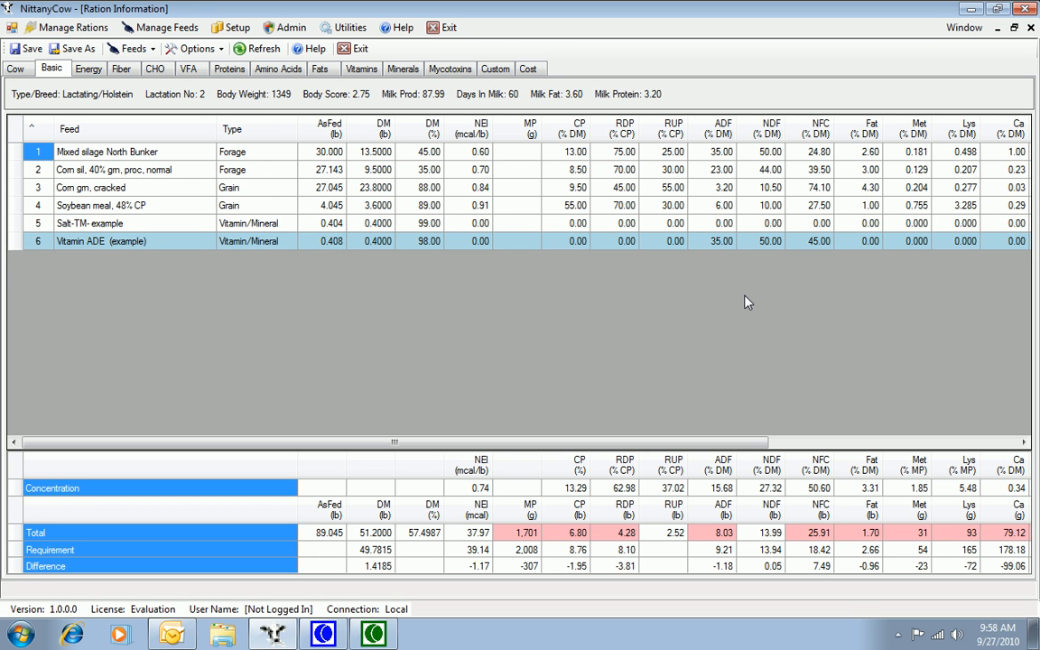